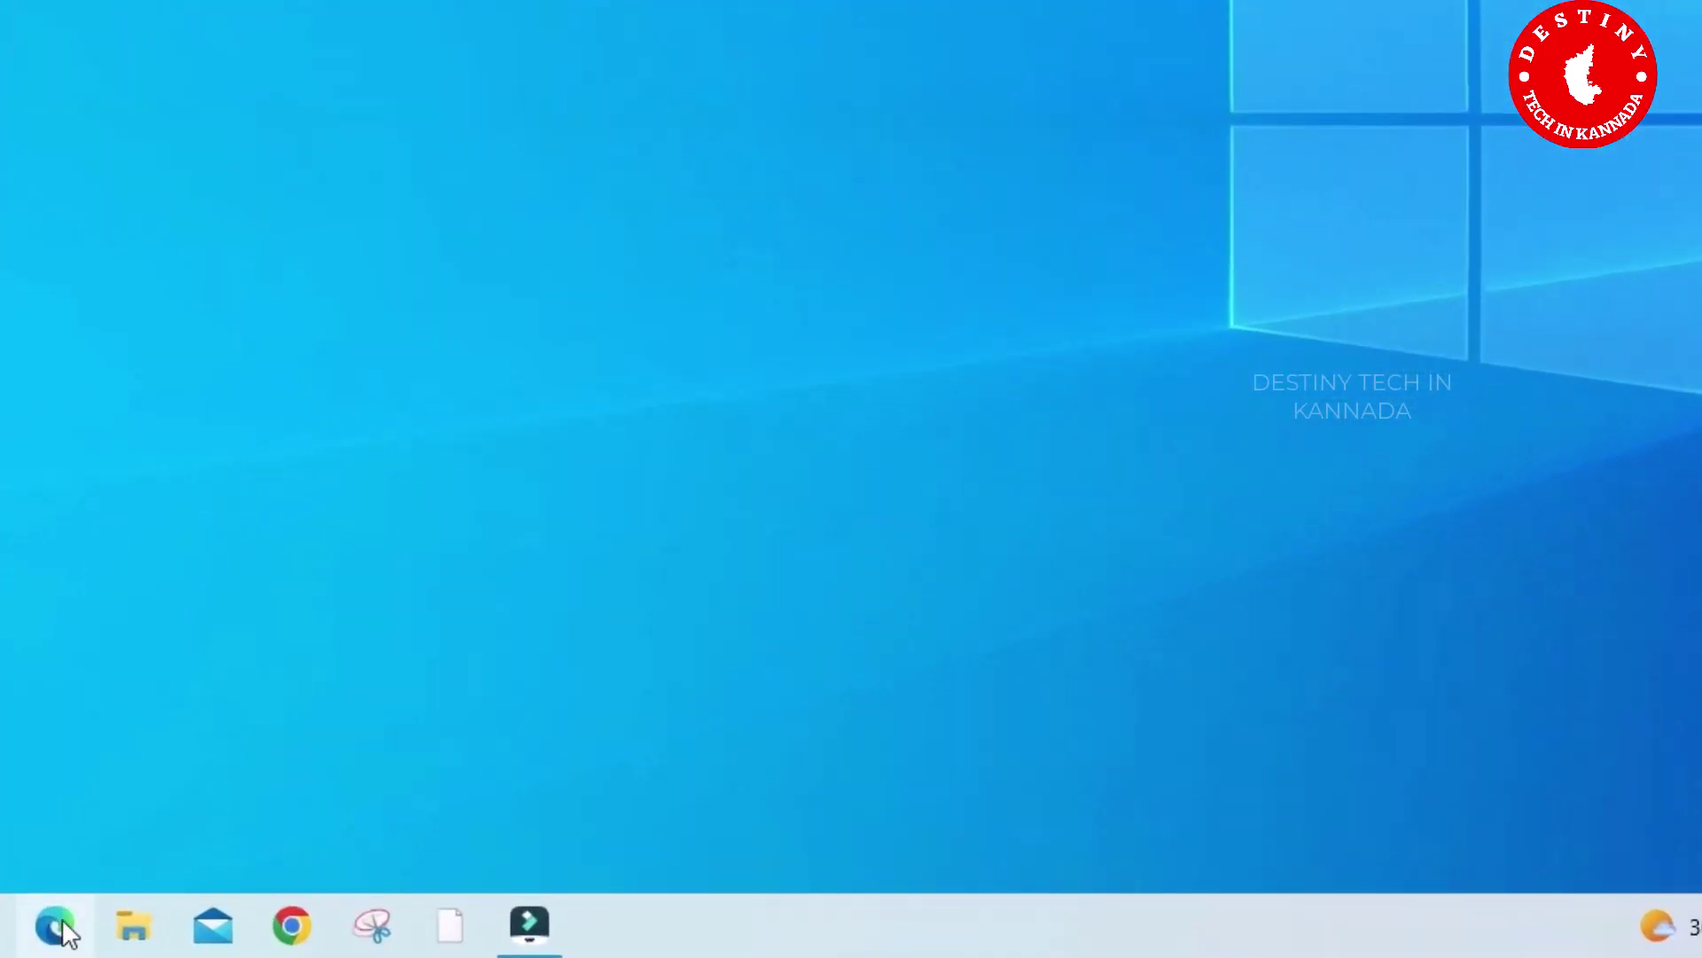
Open Chrome and go to the Google homepage via the 'goo' suggestion.
click(293, 927)
click(727, 374)
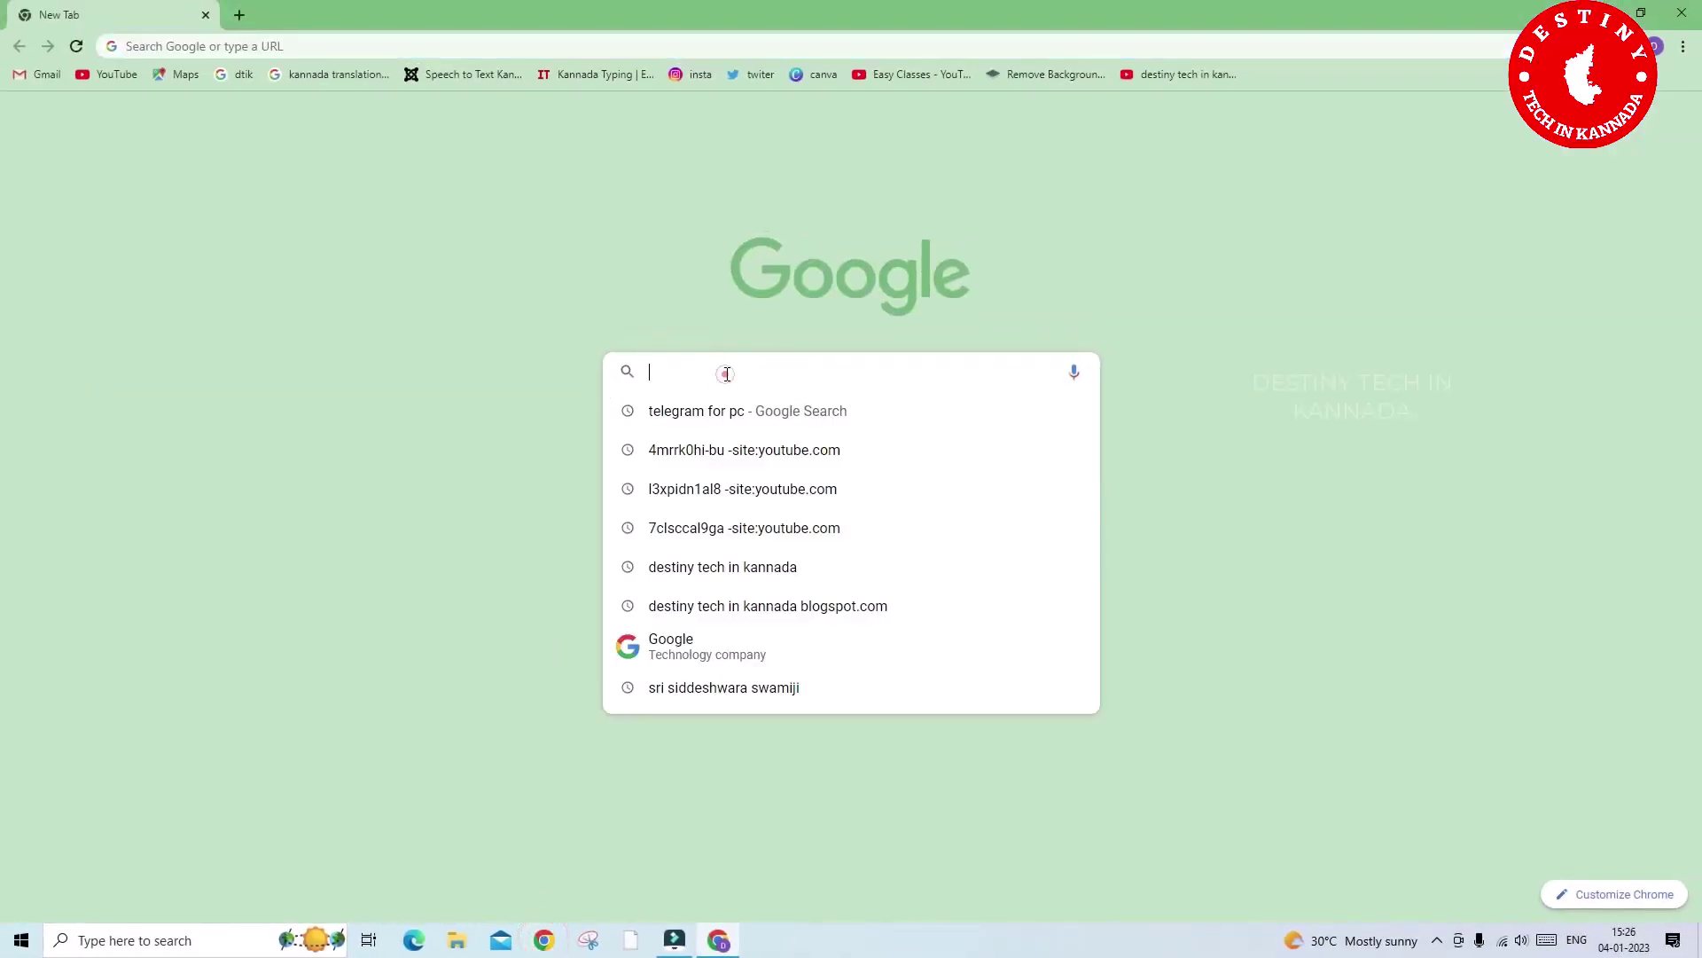
text(goo)
click(714, 449)
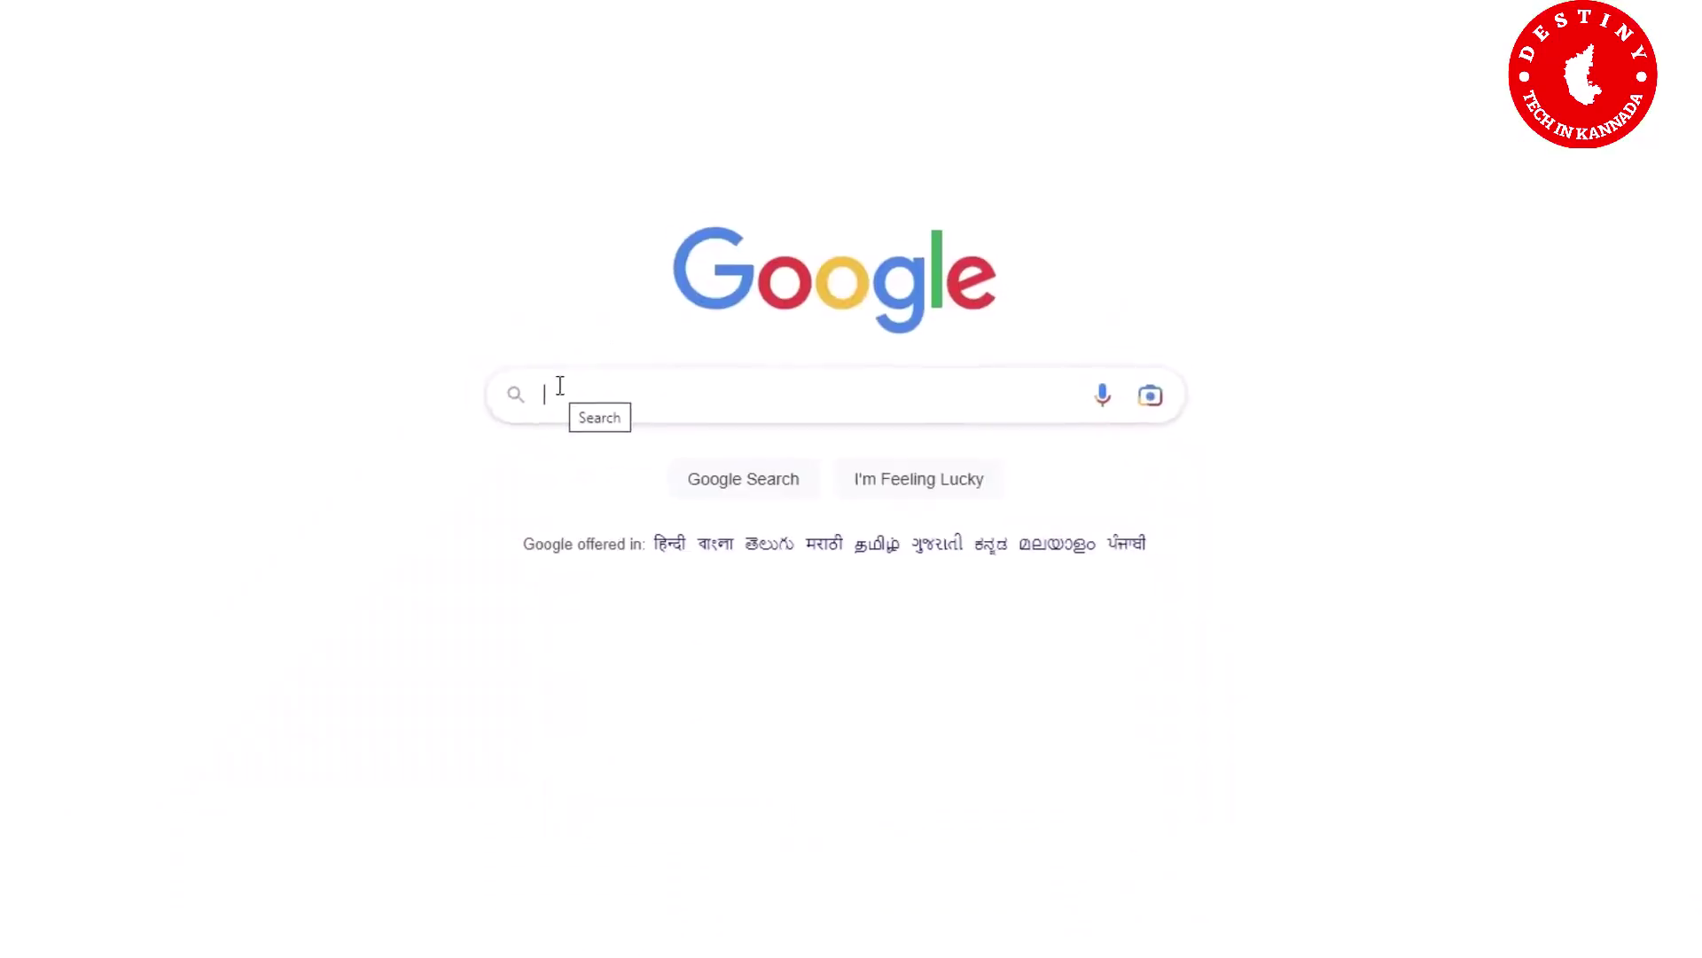
Search Google for 'download telegram for pc' using the search suggestion.
text(download telegram)
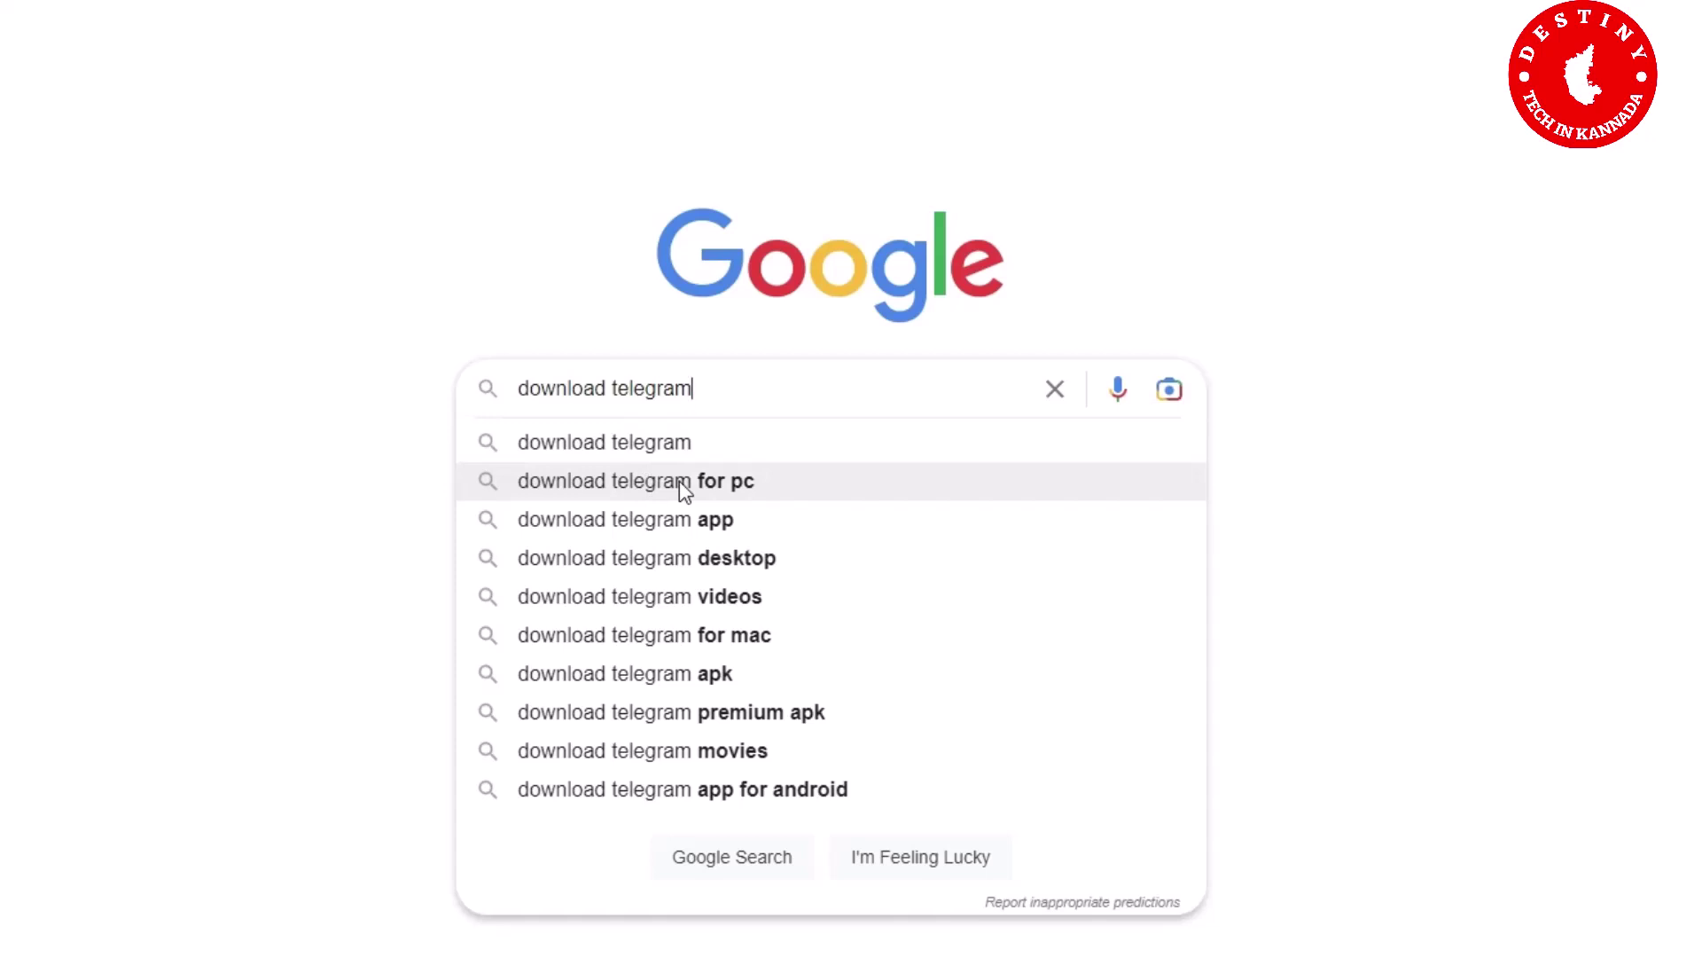
click(682, 484)
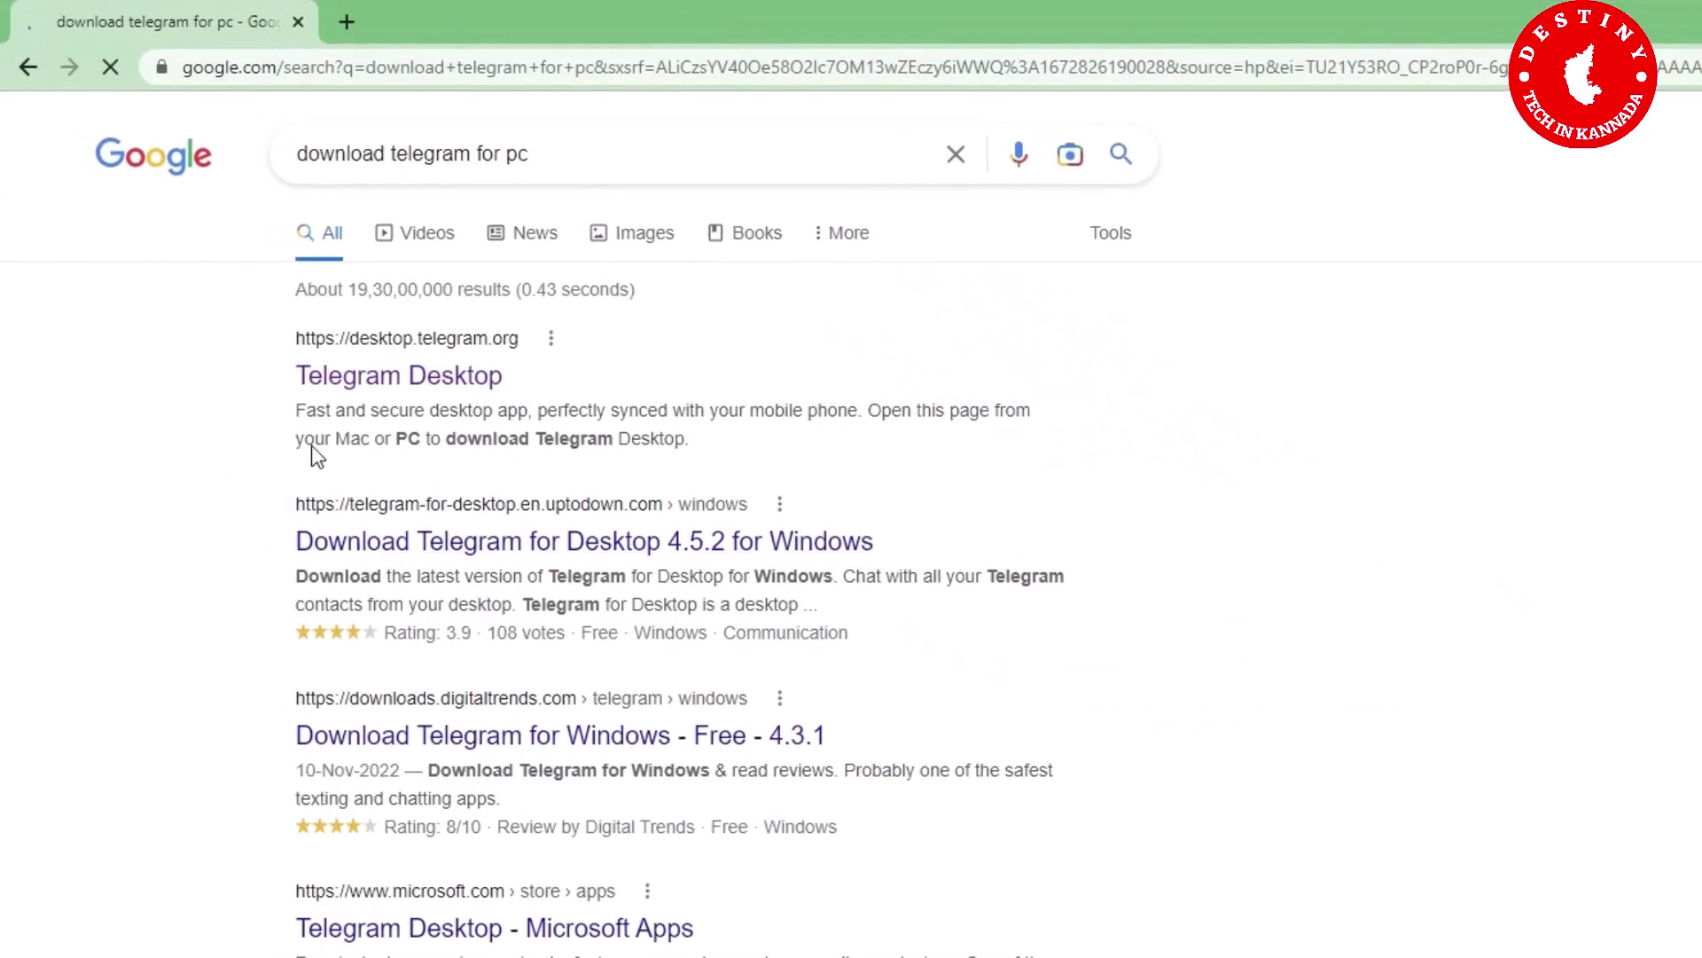
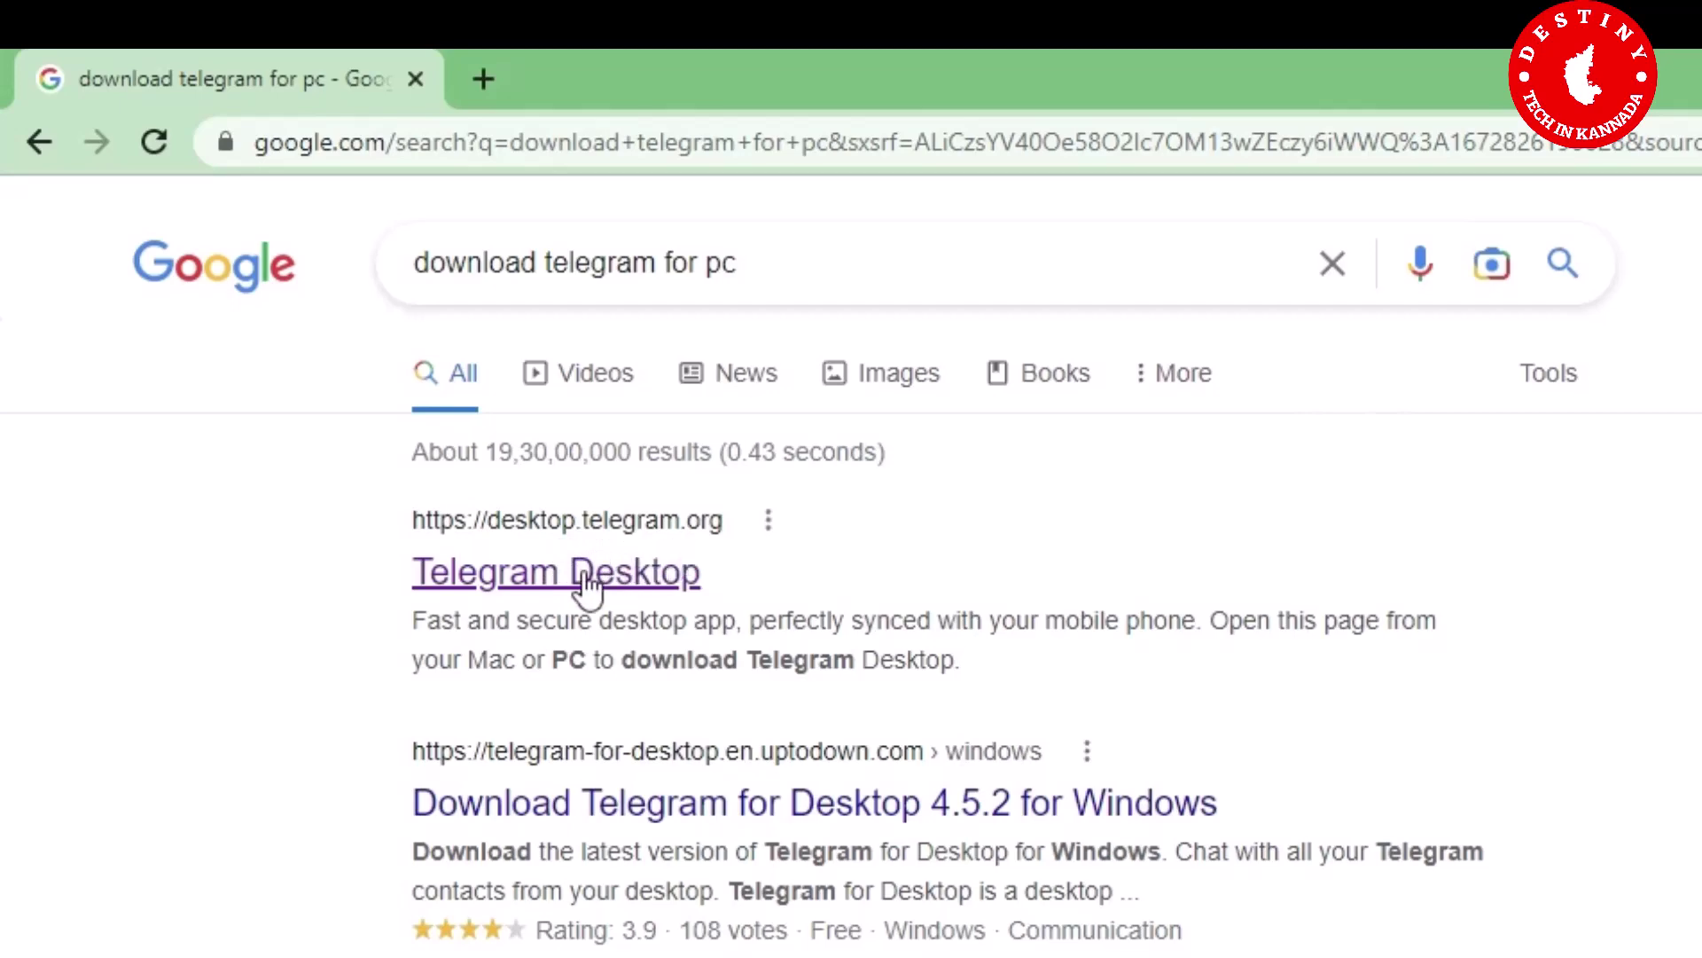
Open desktop.telegram.org from the search results and list downloads for all platforms.
click(585, 581)
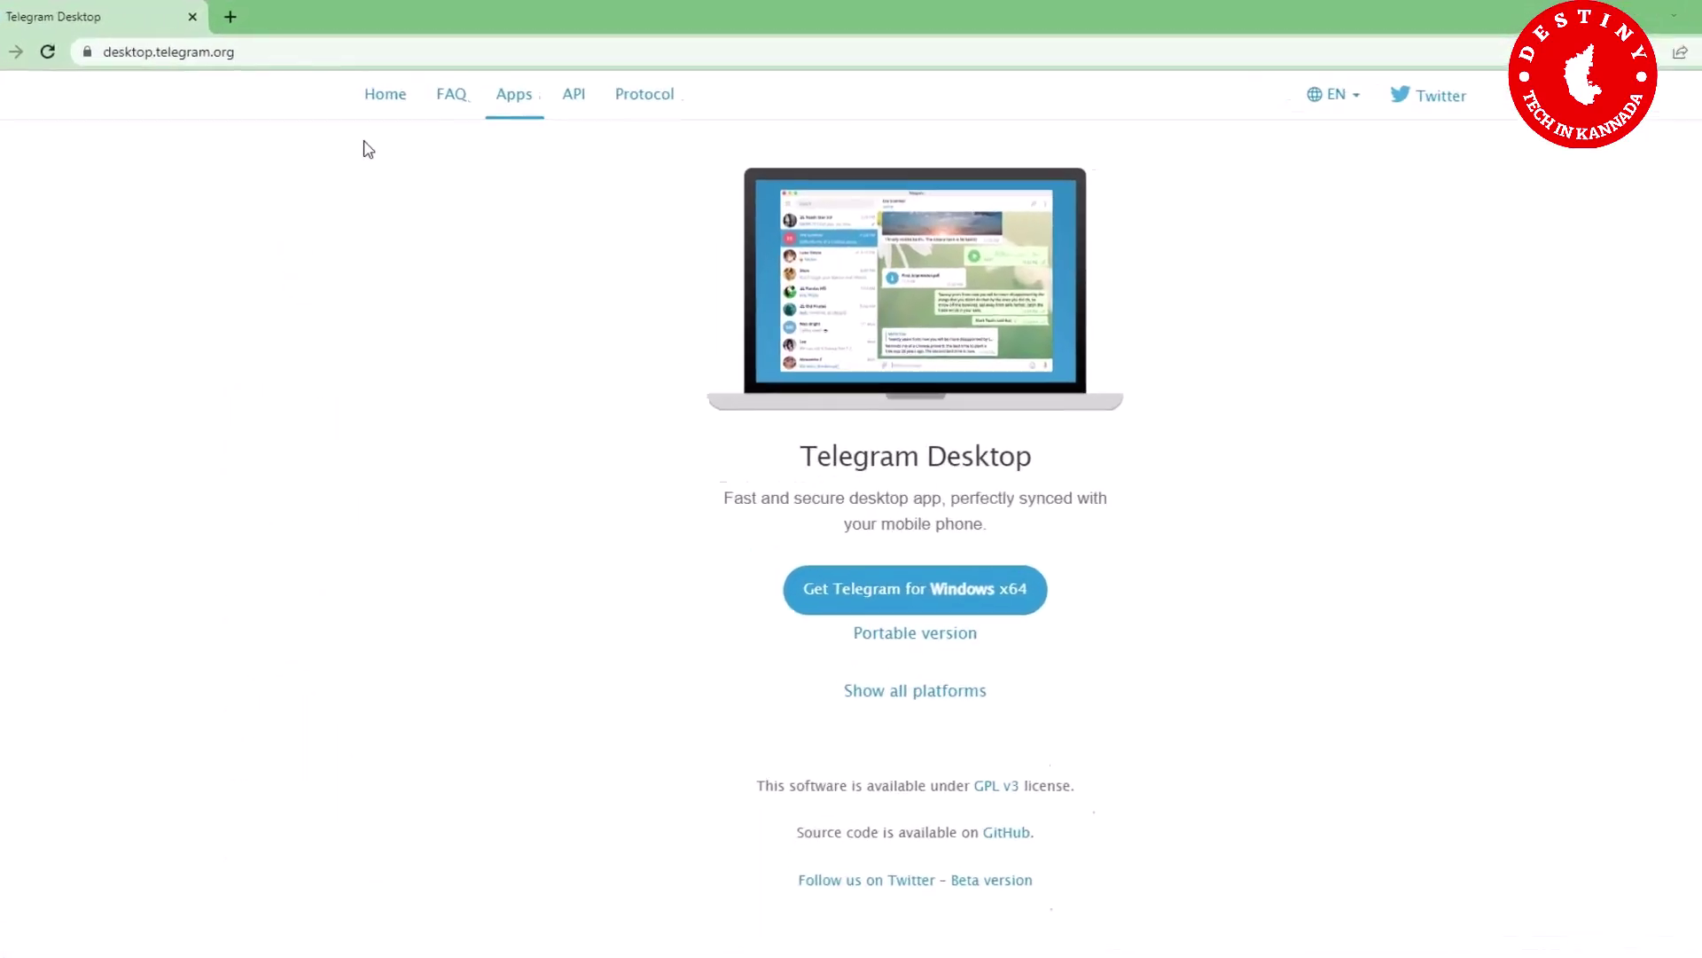
double_click(415, 51)
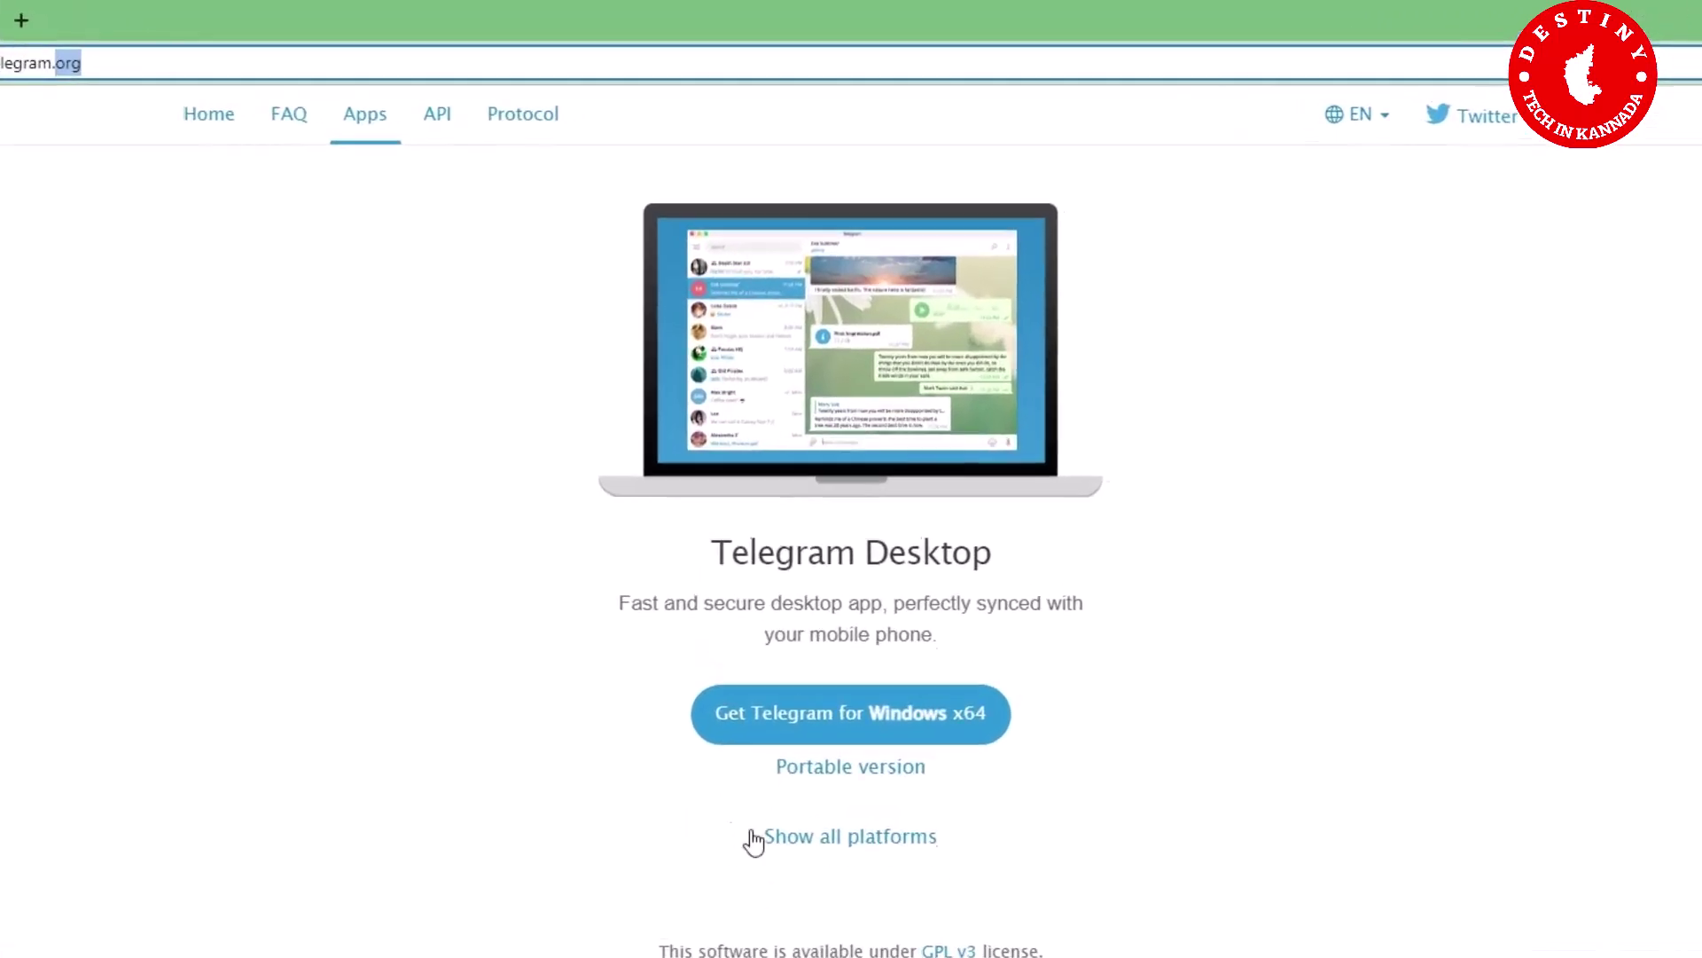
click(827, 887)
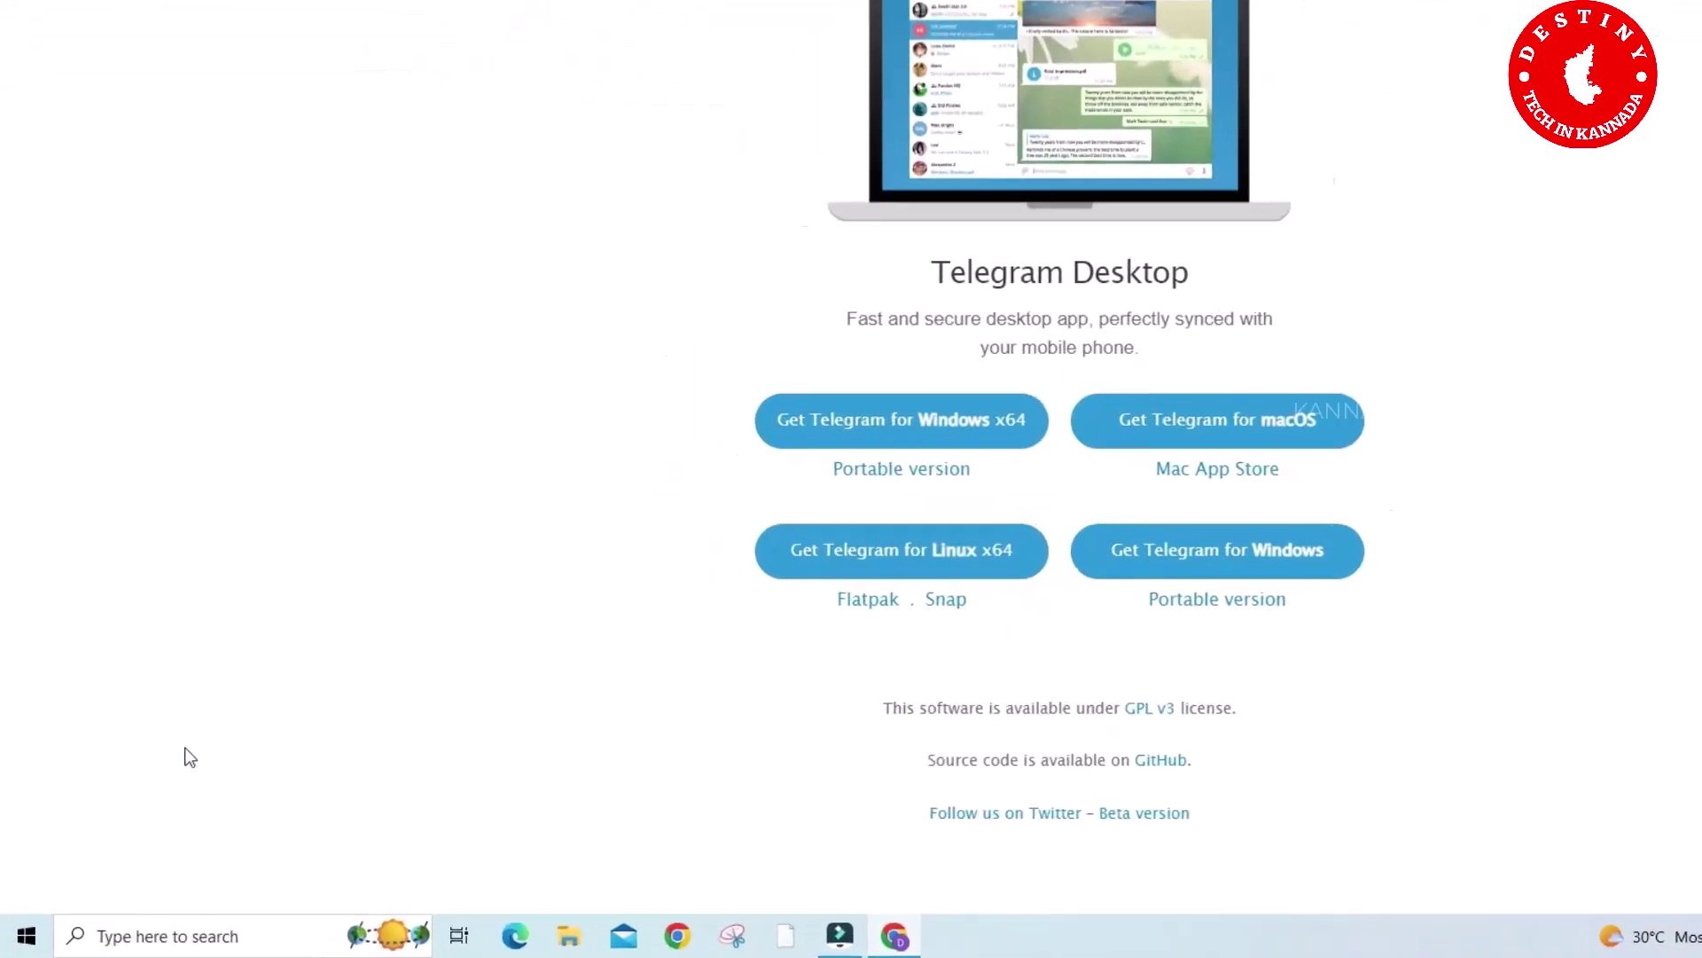
click(110, 935)
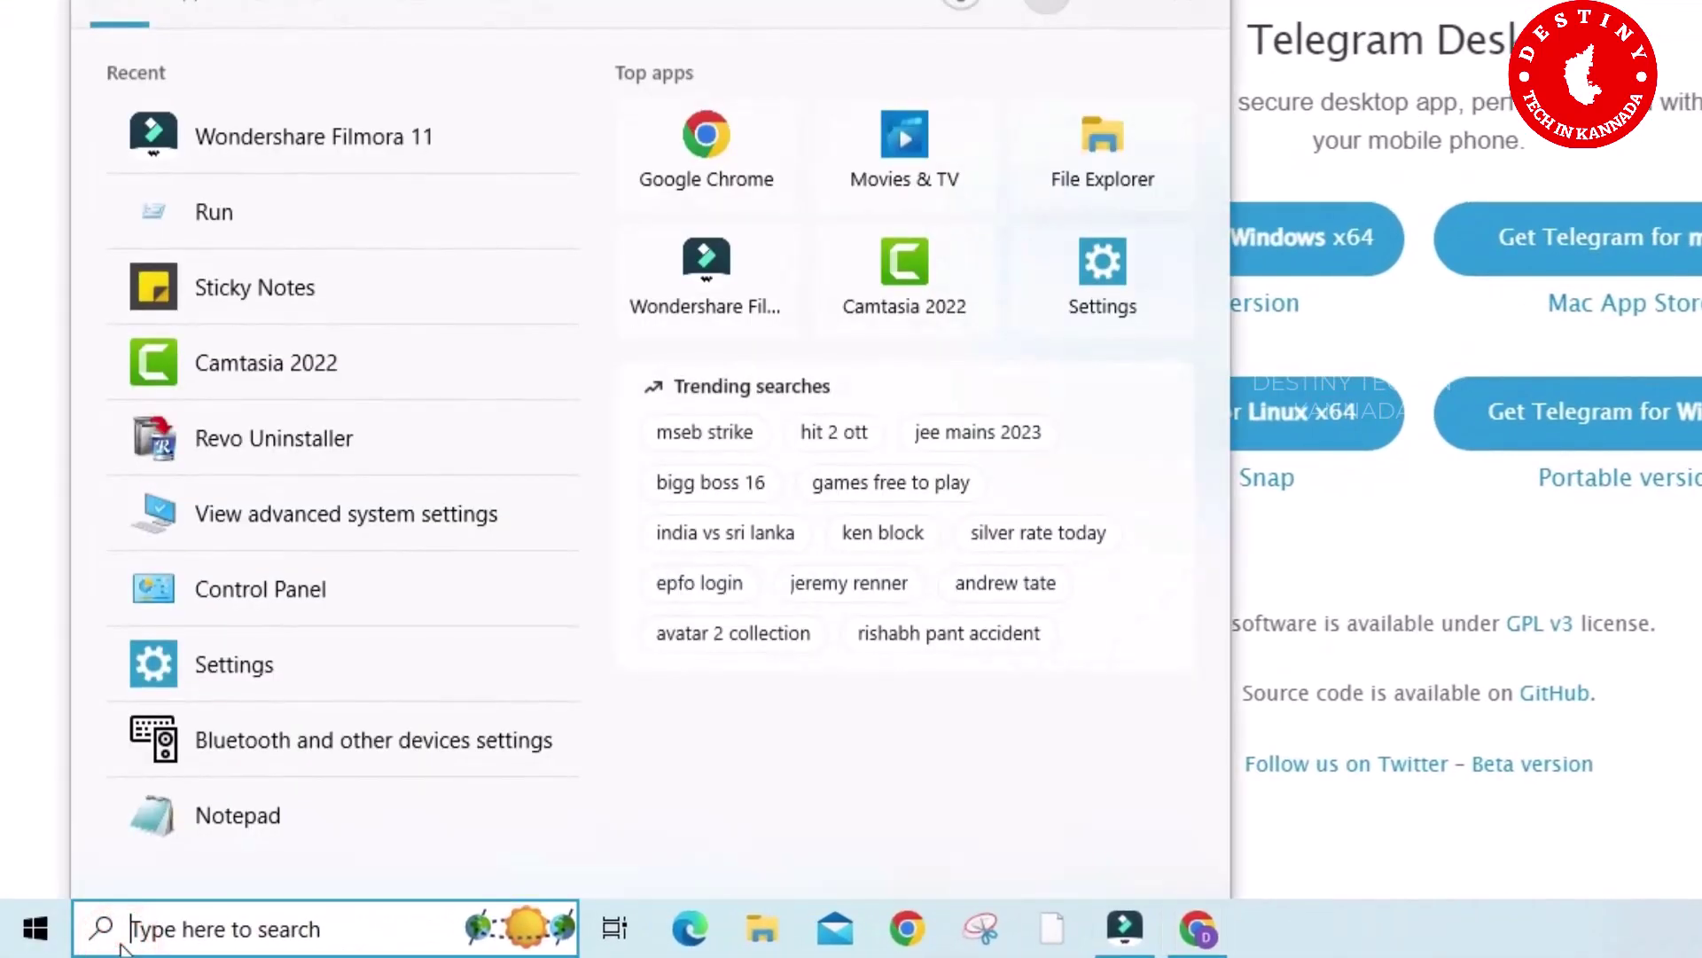
text(t)
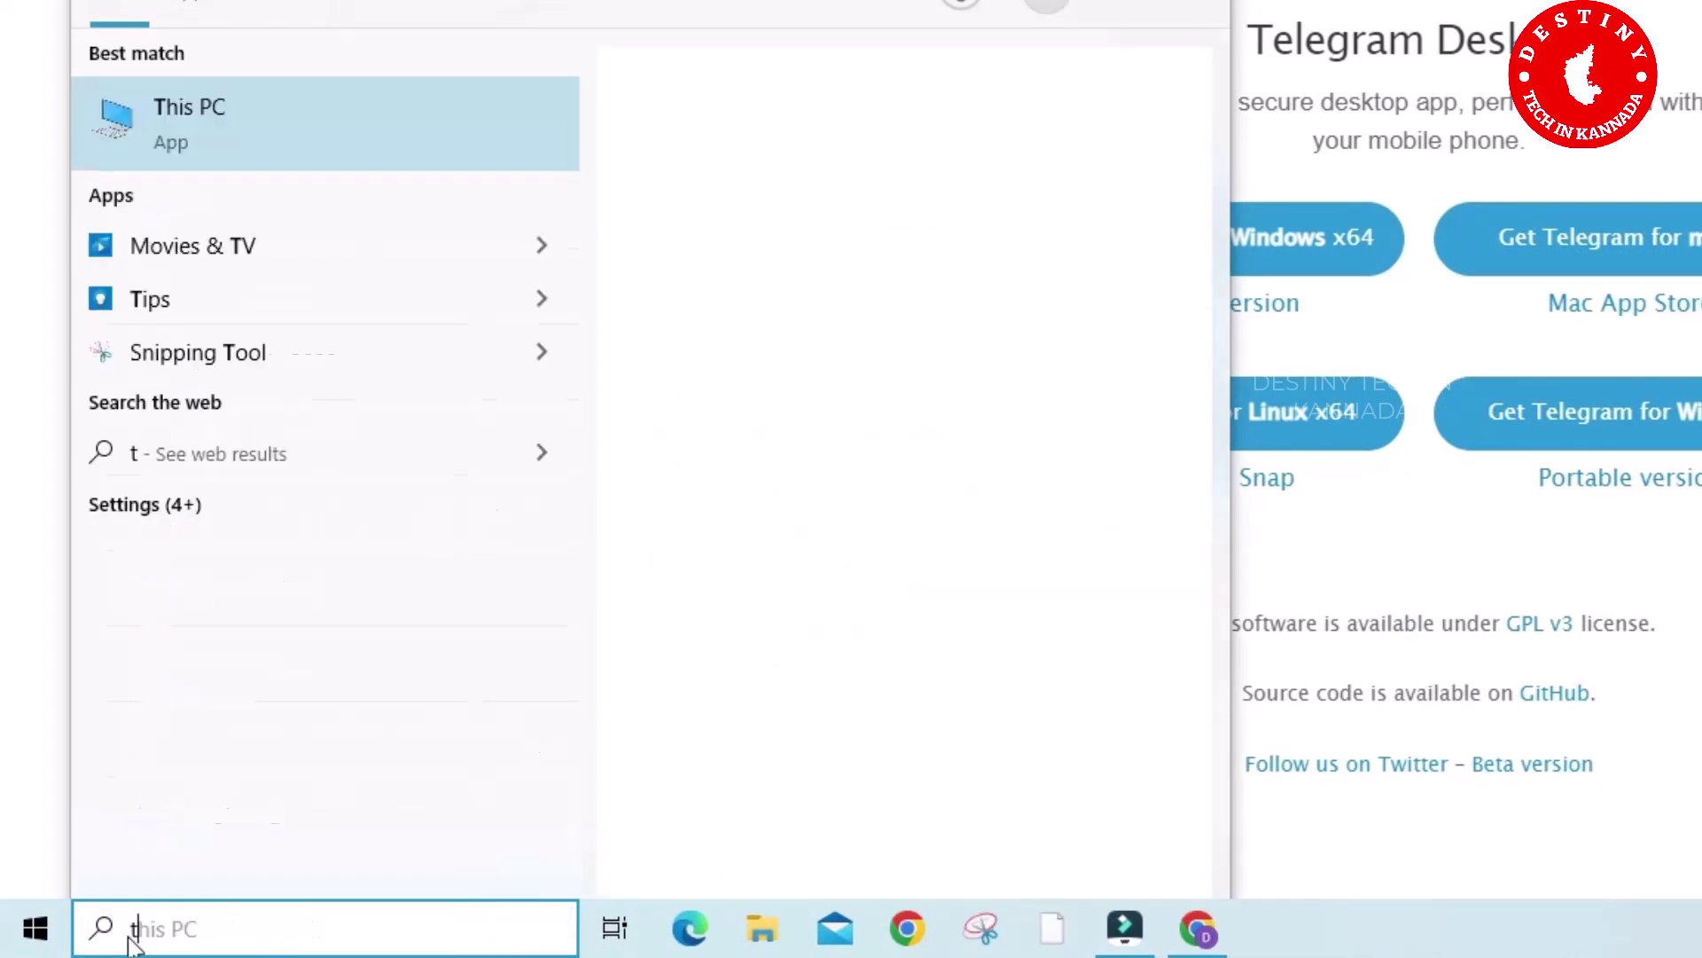
text(hia)
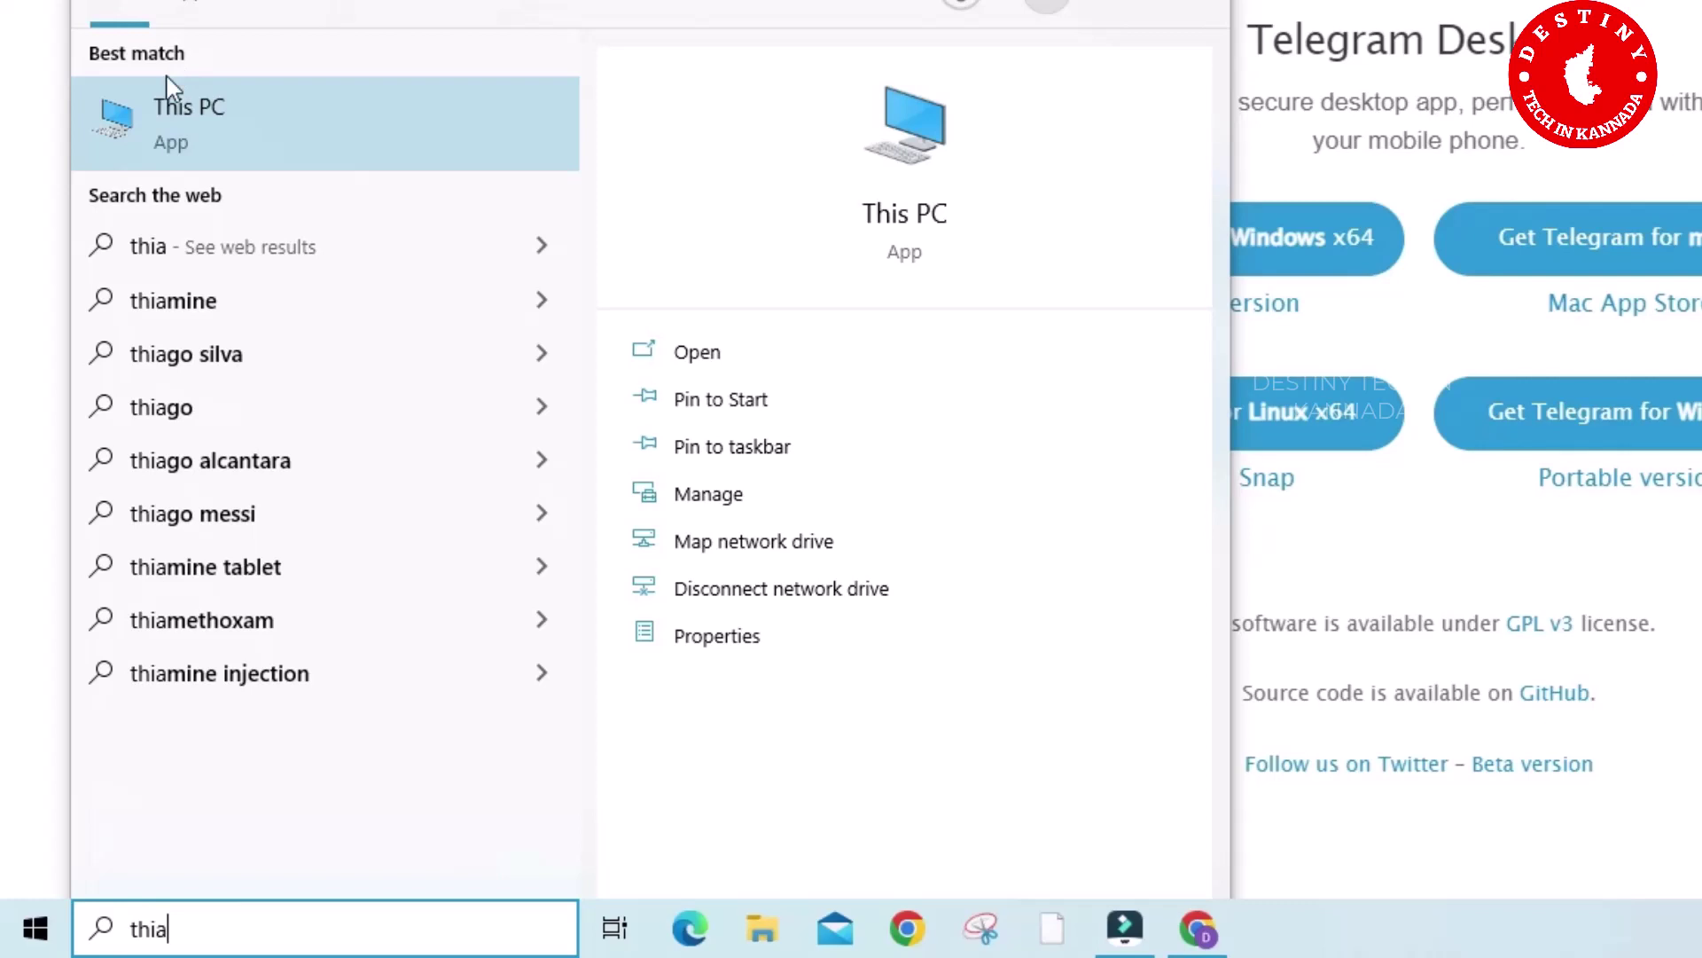
click(176, 116)
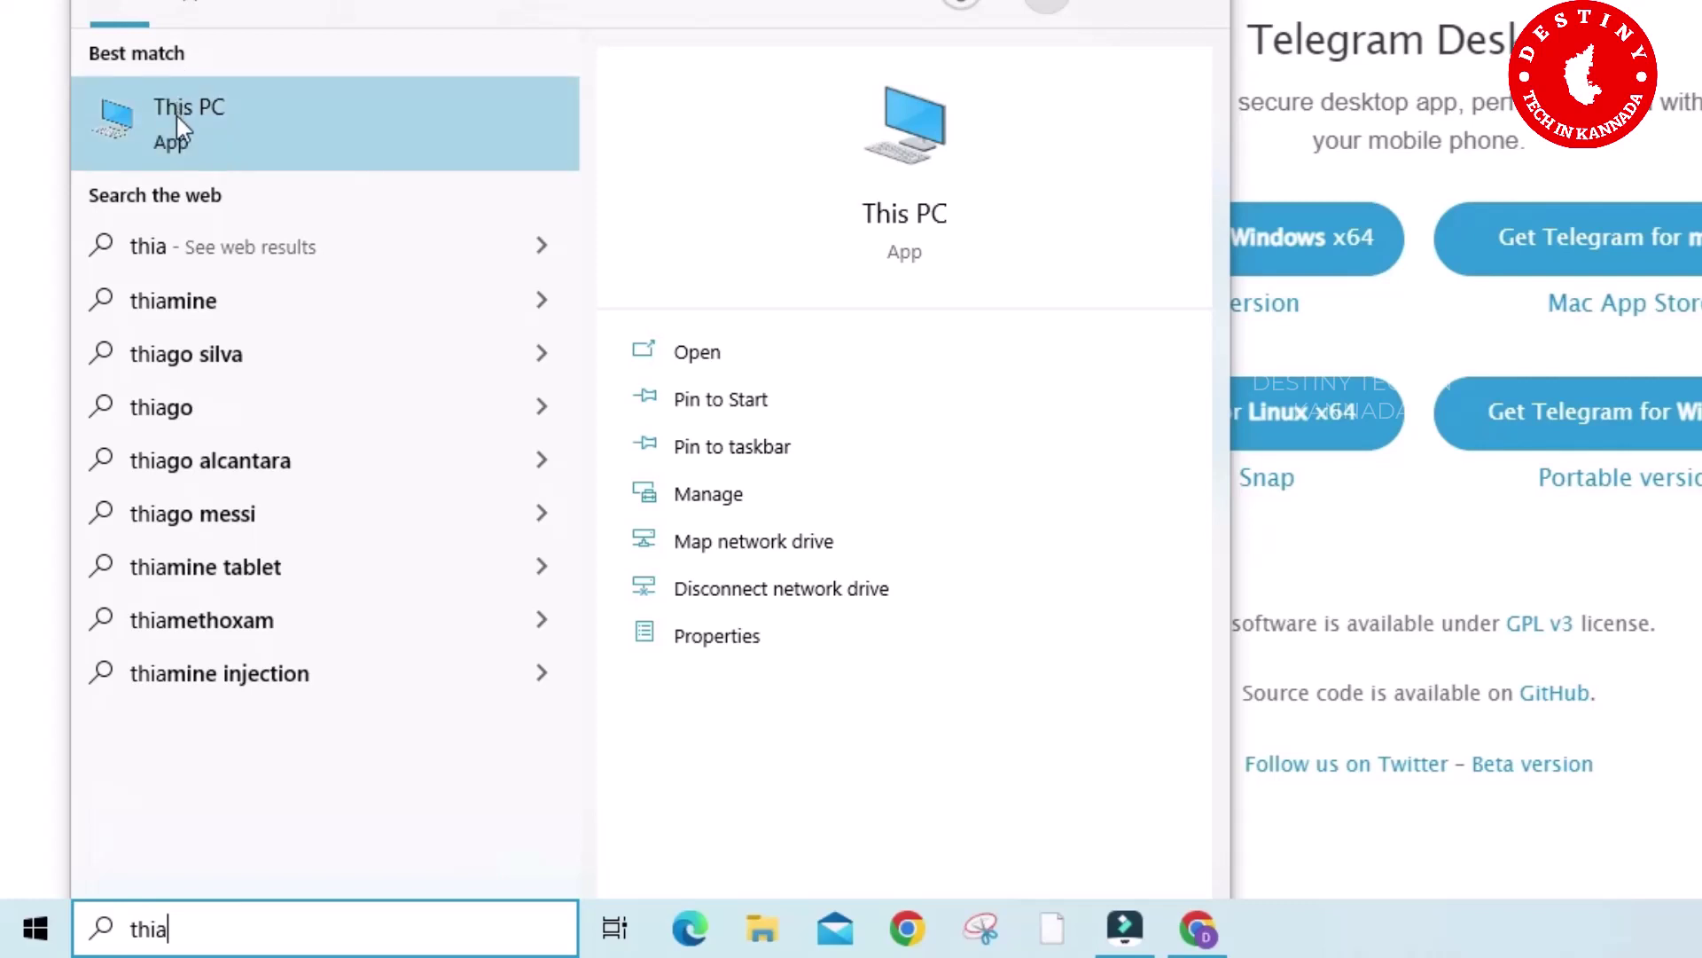
right_click(177, 115)
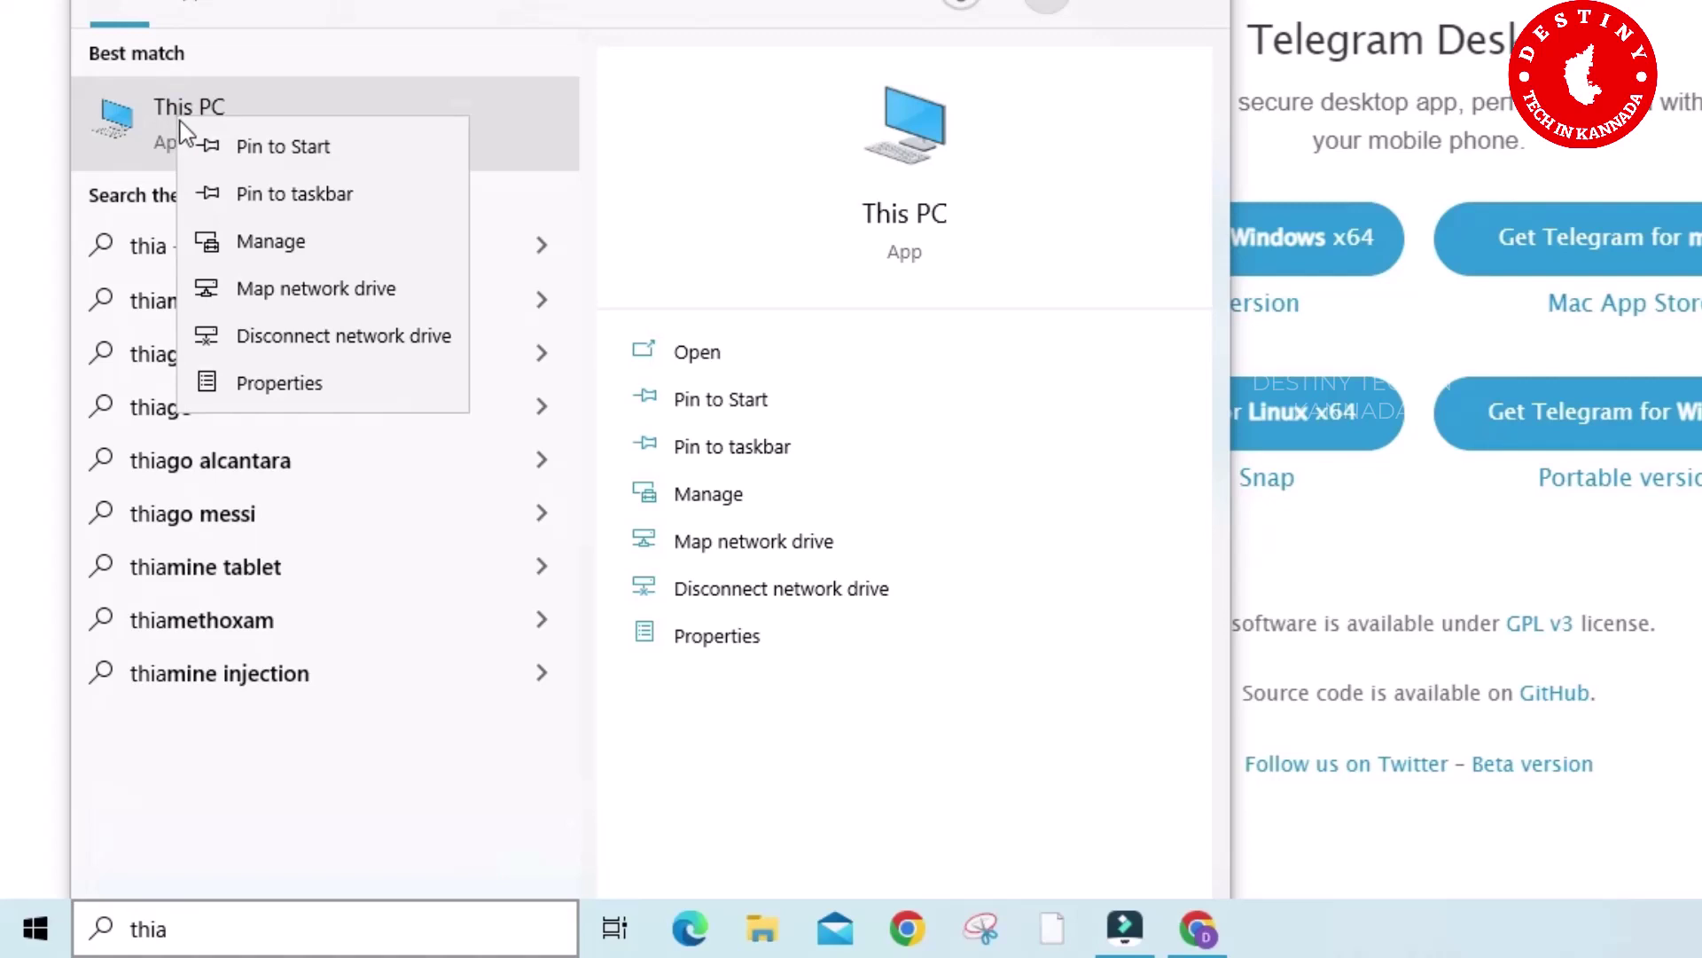
click(268, 386)
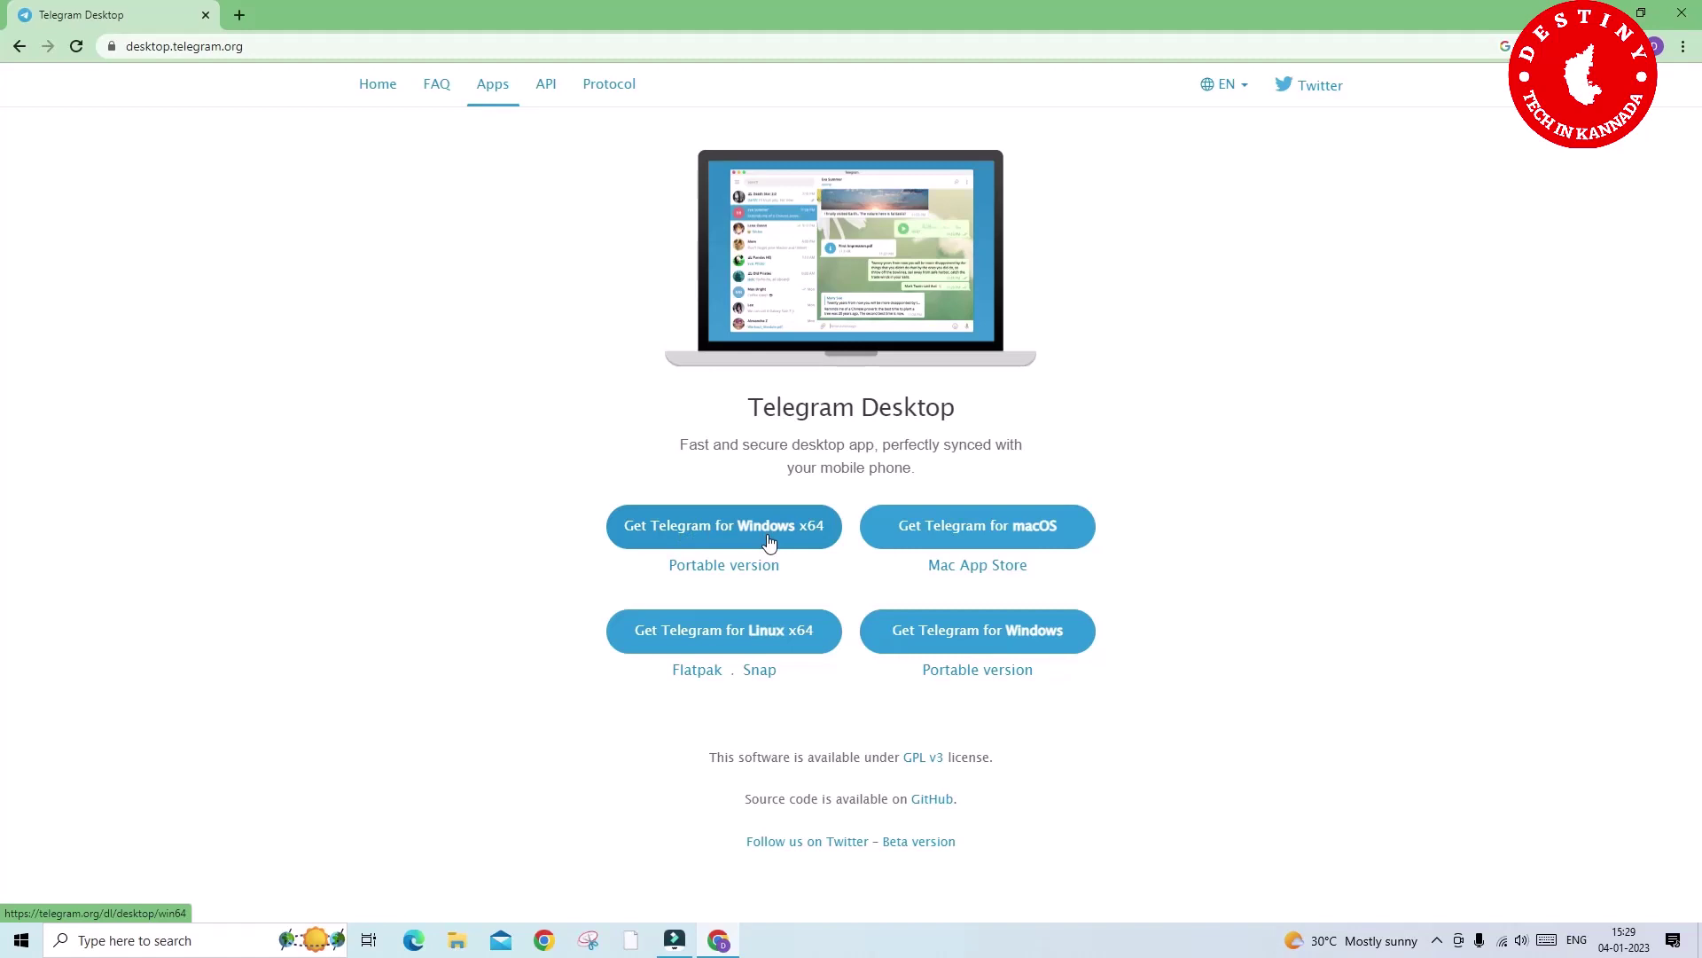
Download the Windows x64 installer tsetup-x64.4.5.2.exe and show it in its Downloads folder.
click(767, 539)
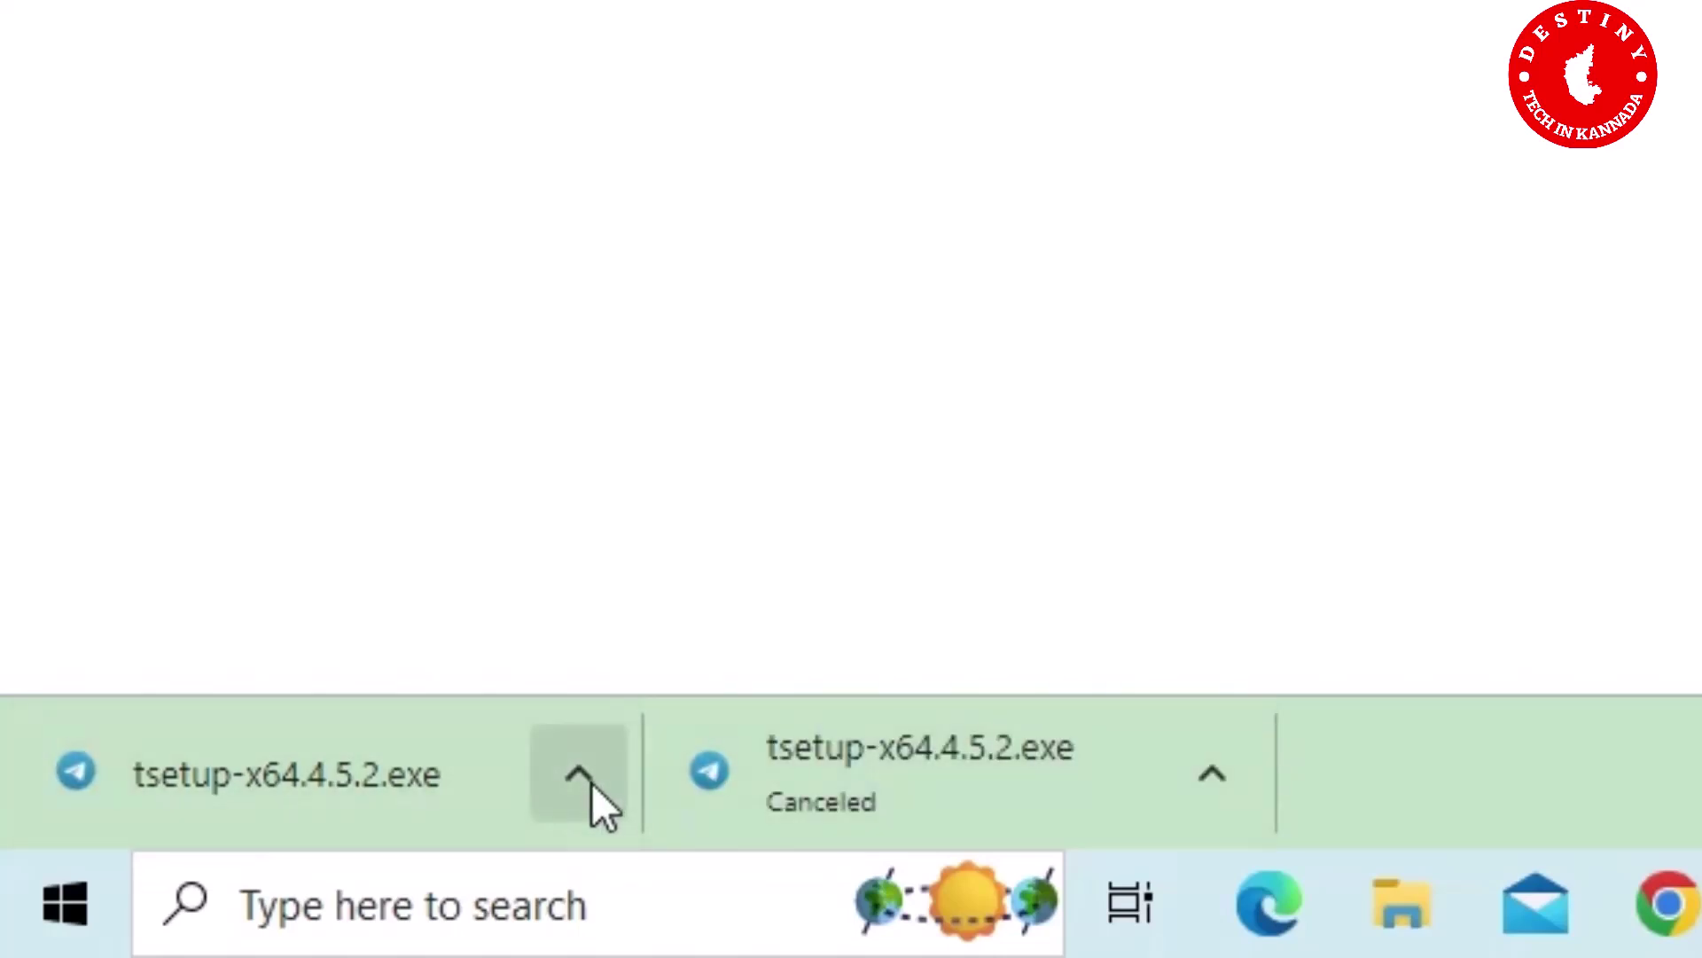
click(592, 782)
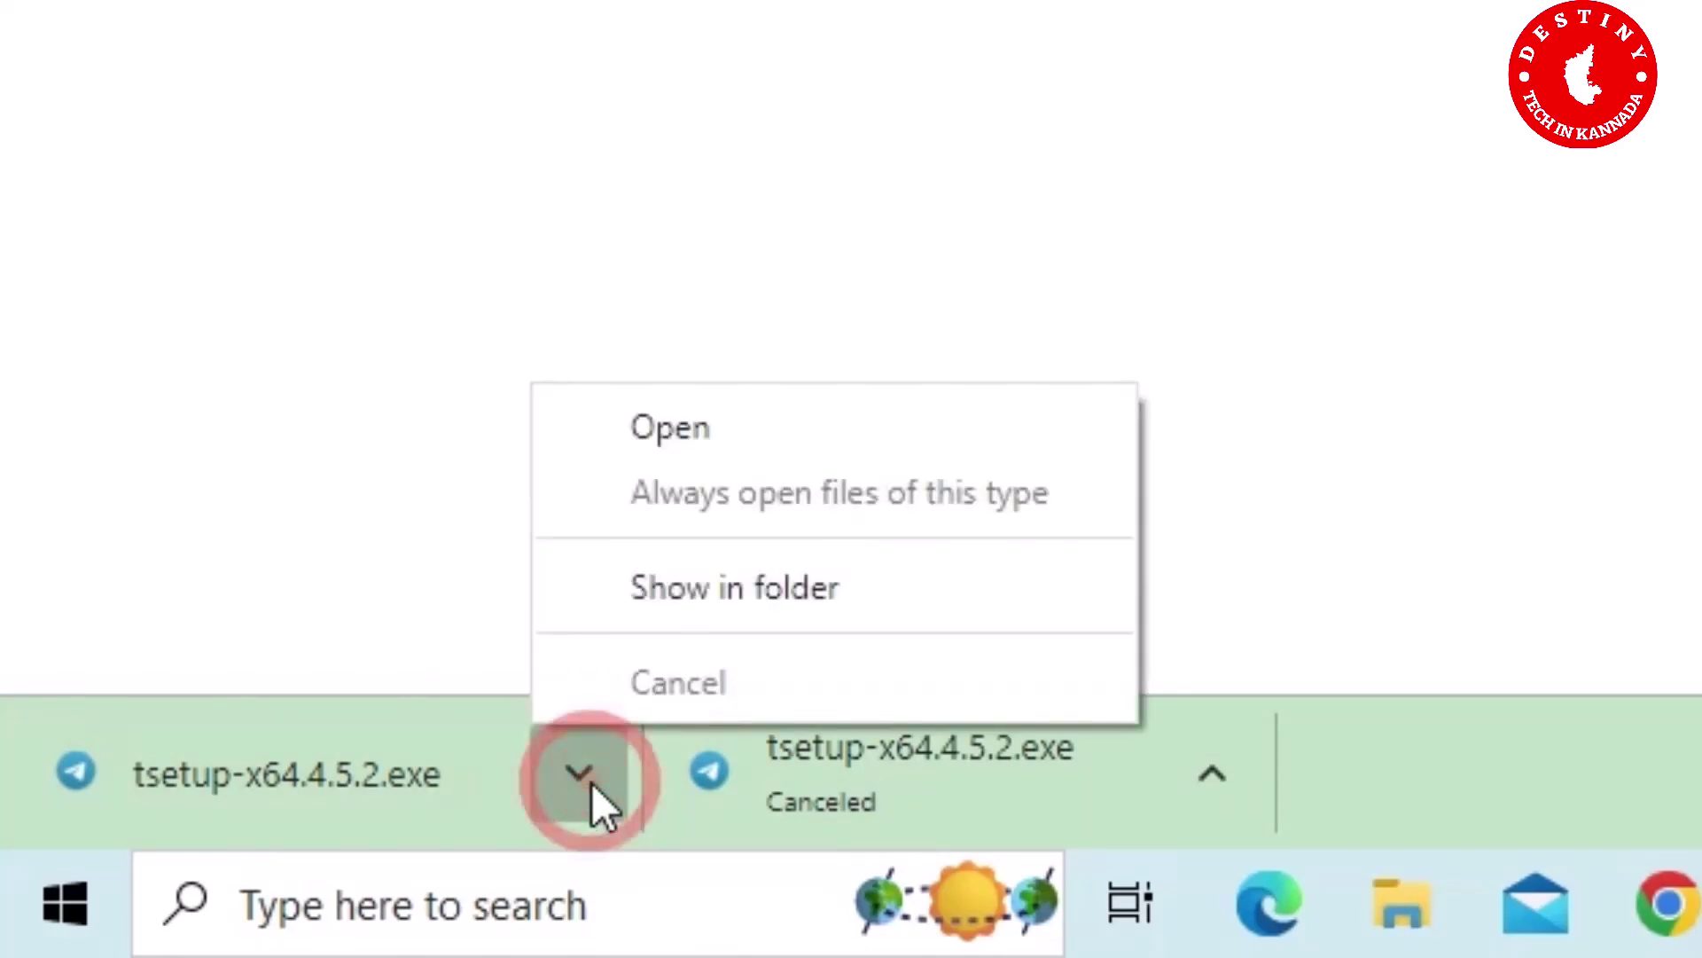
click(697, 603)
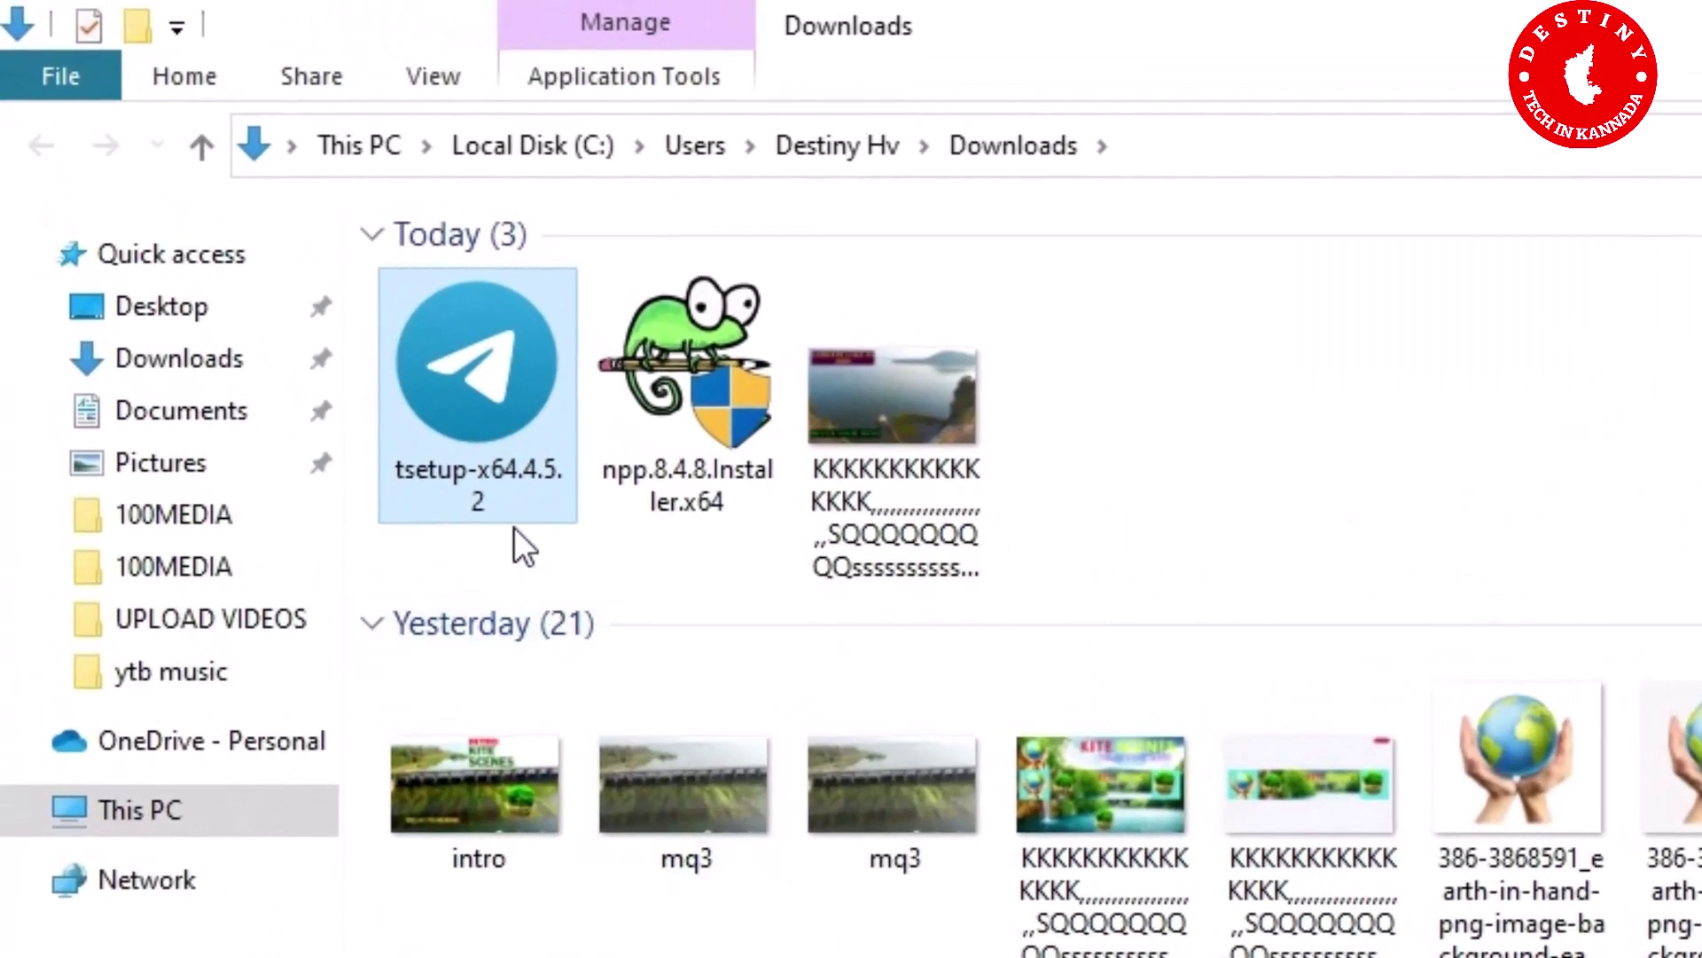
Run the tsetup-x64.4.5.2 installer from Downloads as administrator.
mouse_move(488, 493)
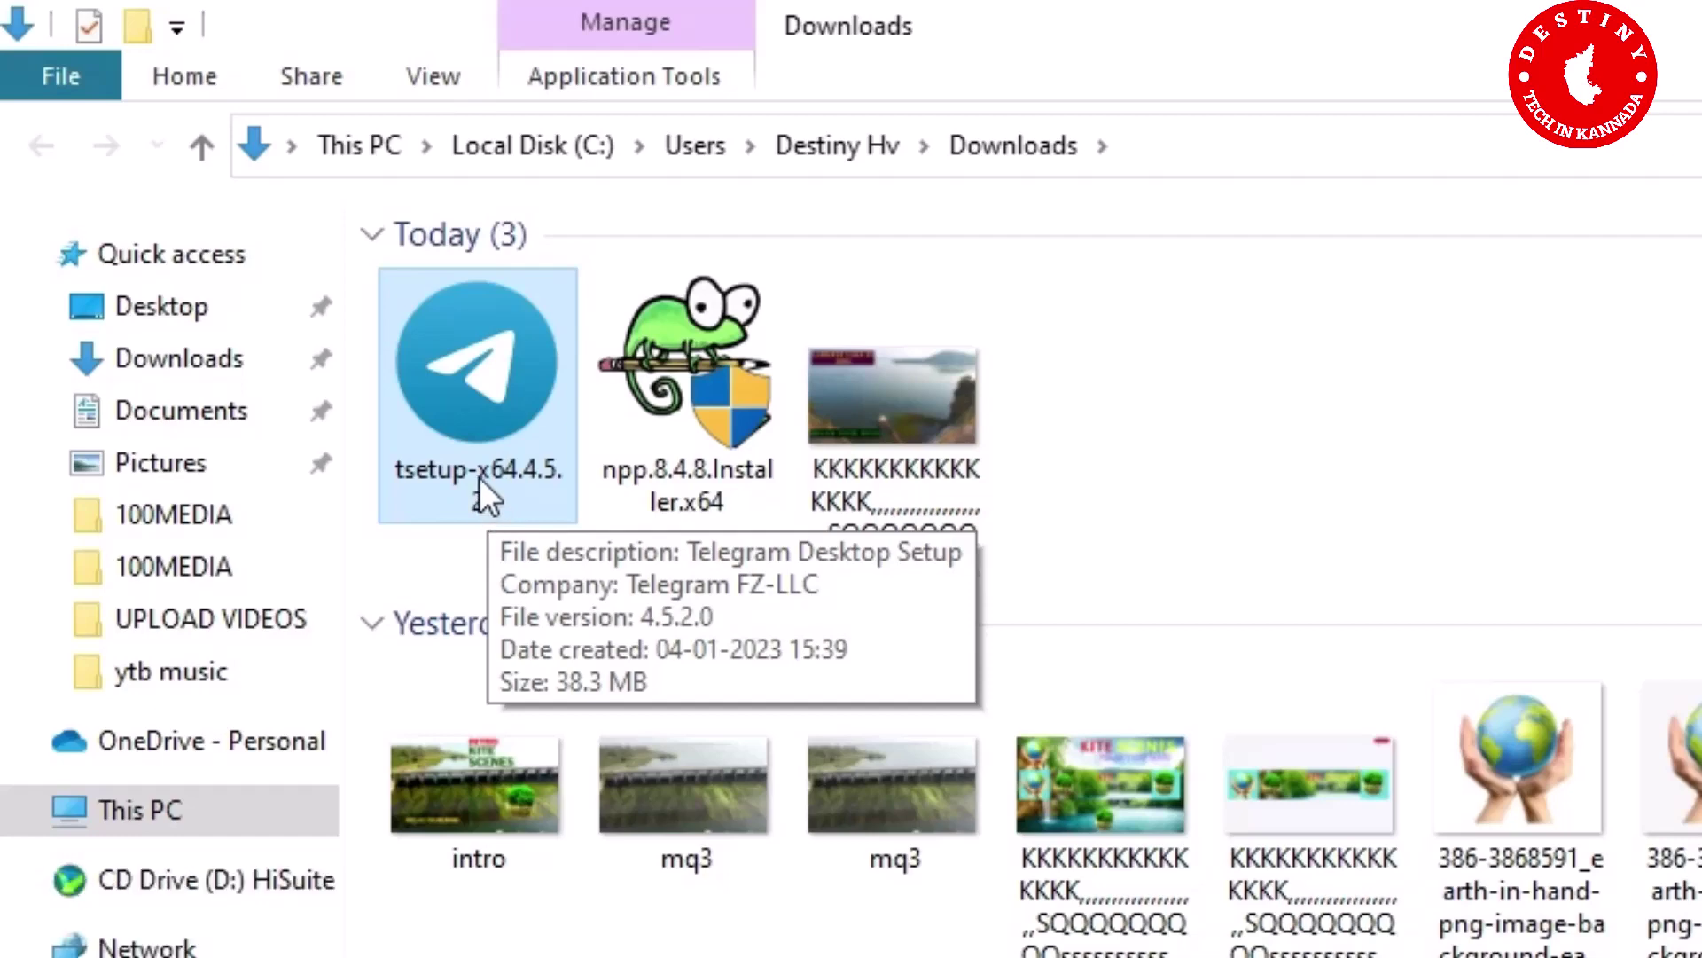
double_click(471, 450)
right_click(472, 450)
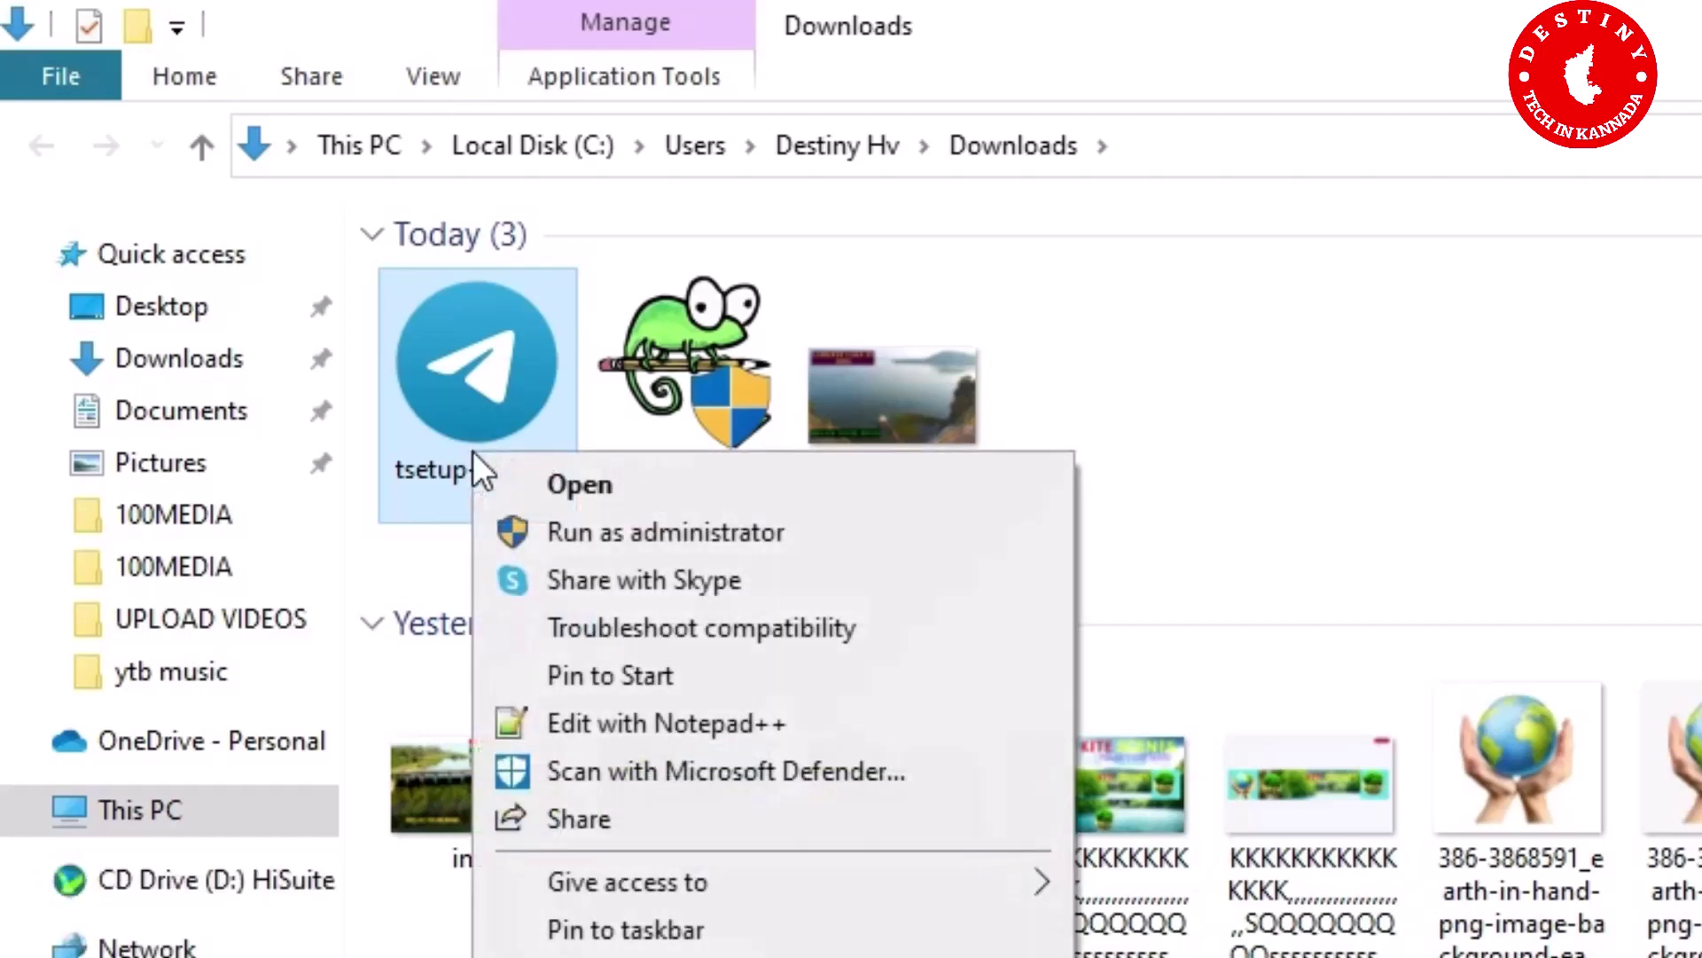
click(544, 530)
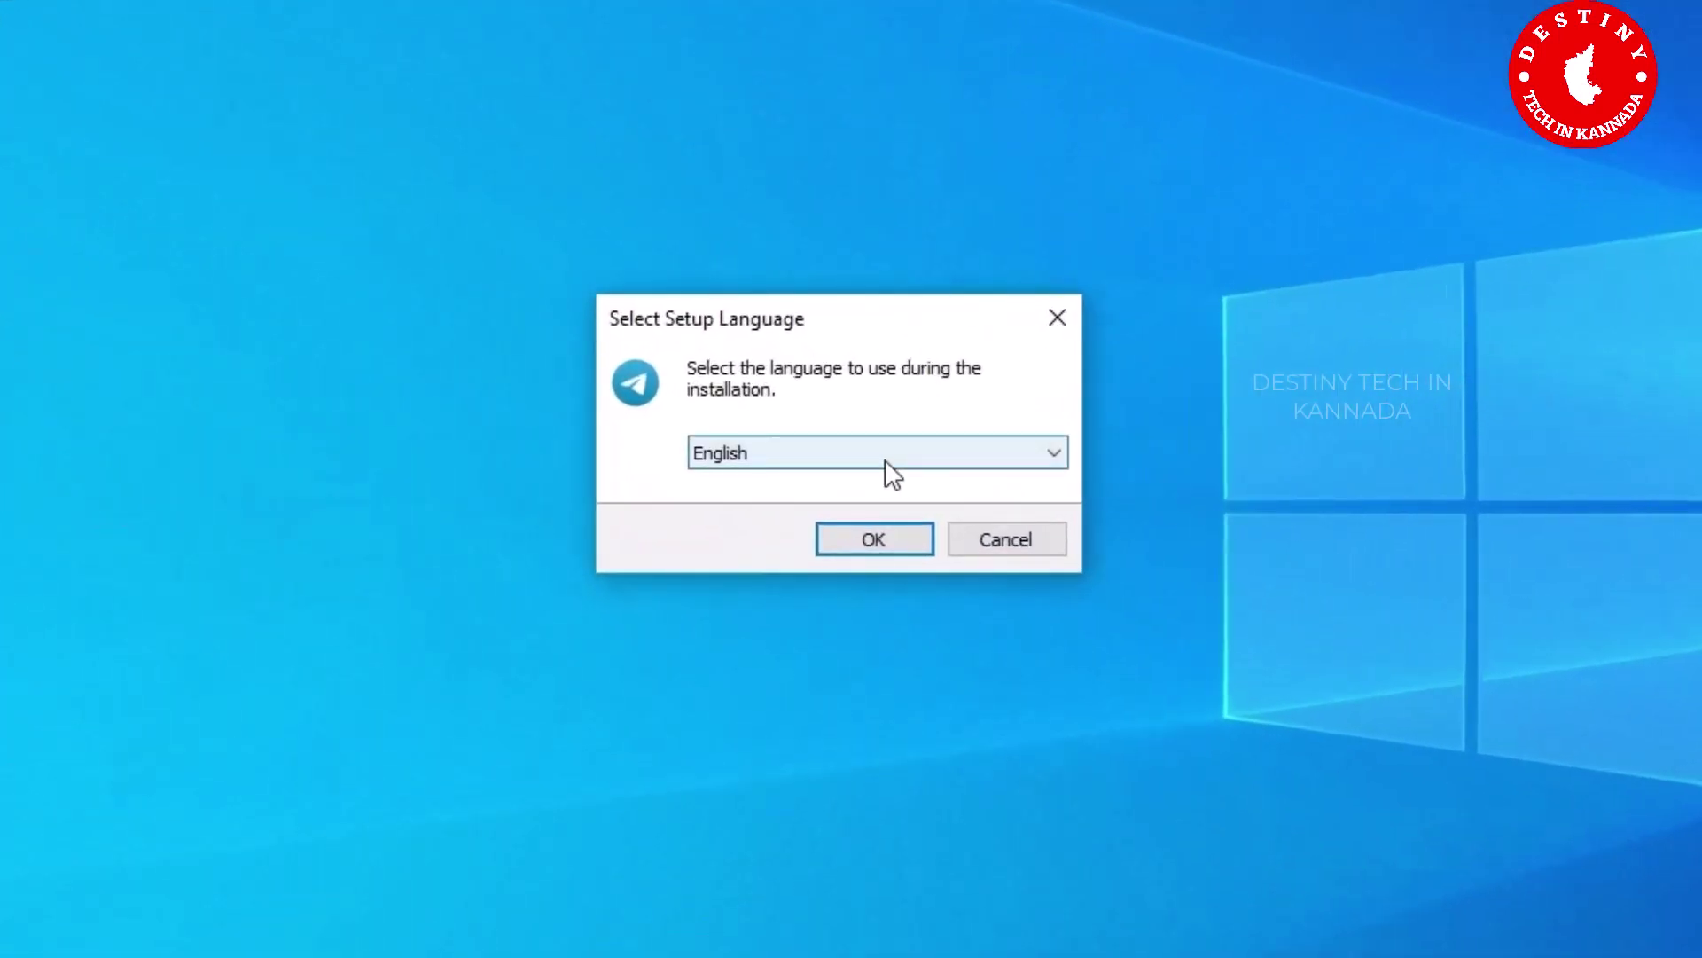
Keep English as the Telegram setup language and confirm it.
click(1057, 447)
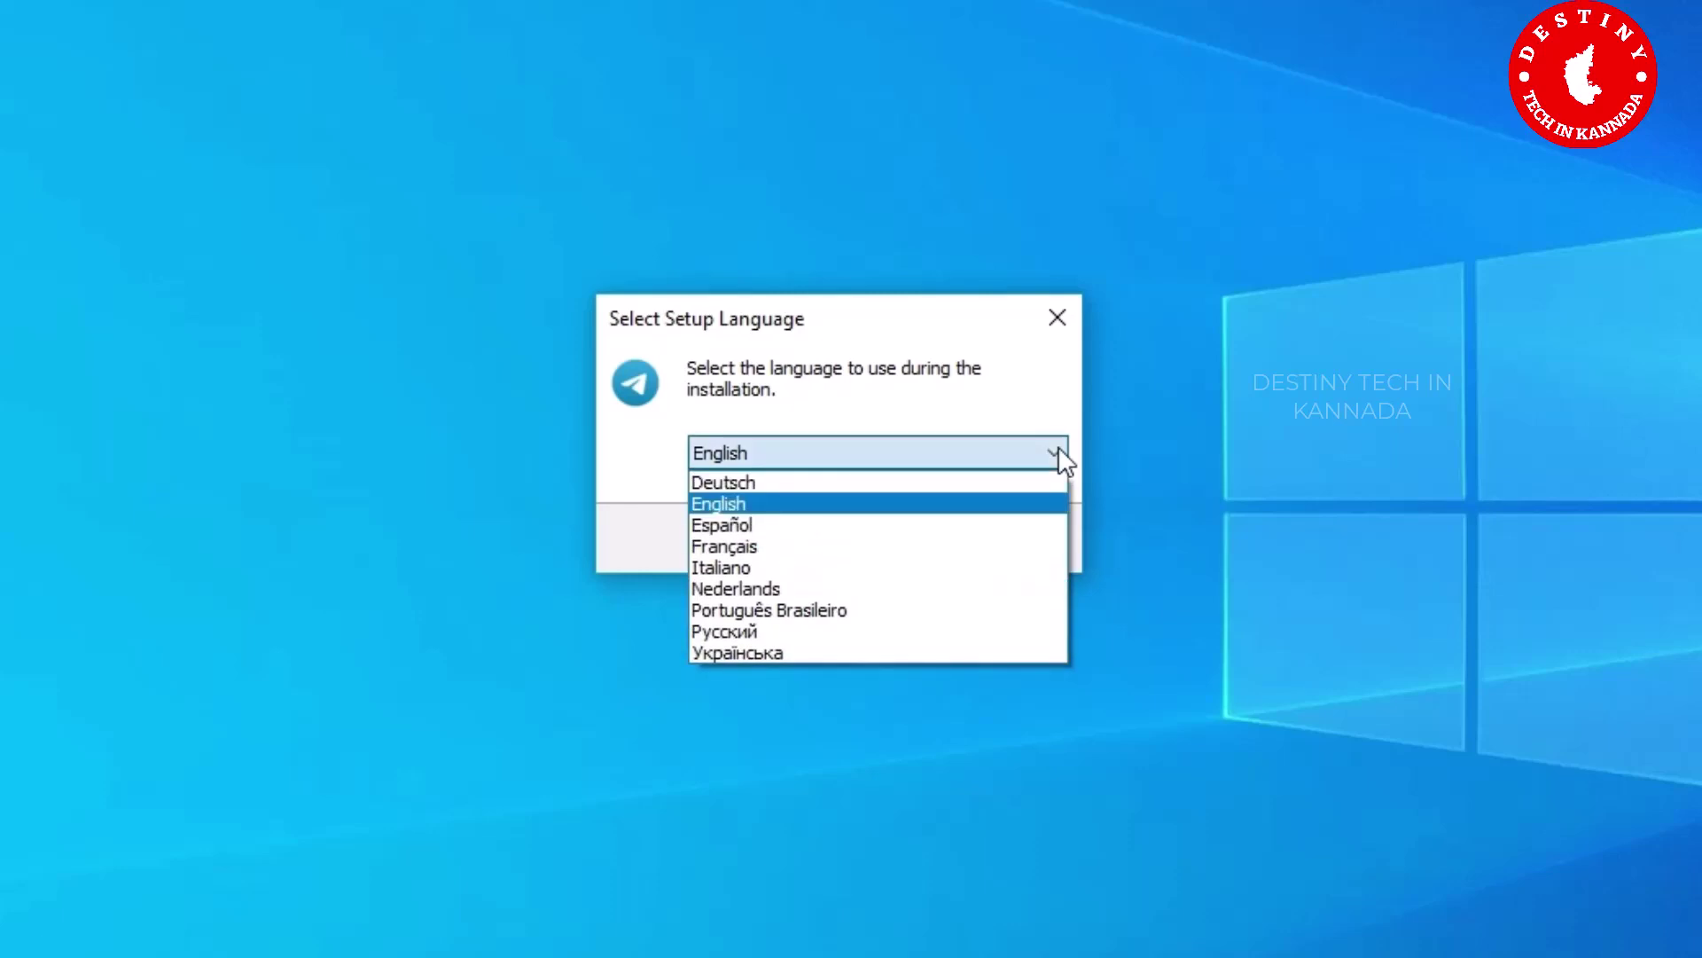
click(1211, 441)
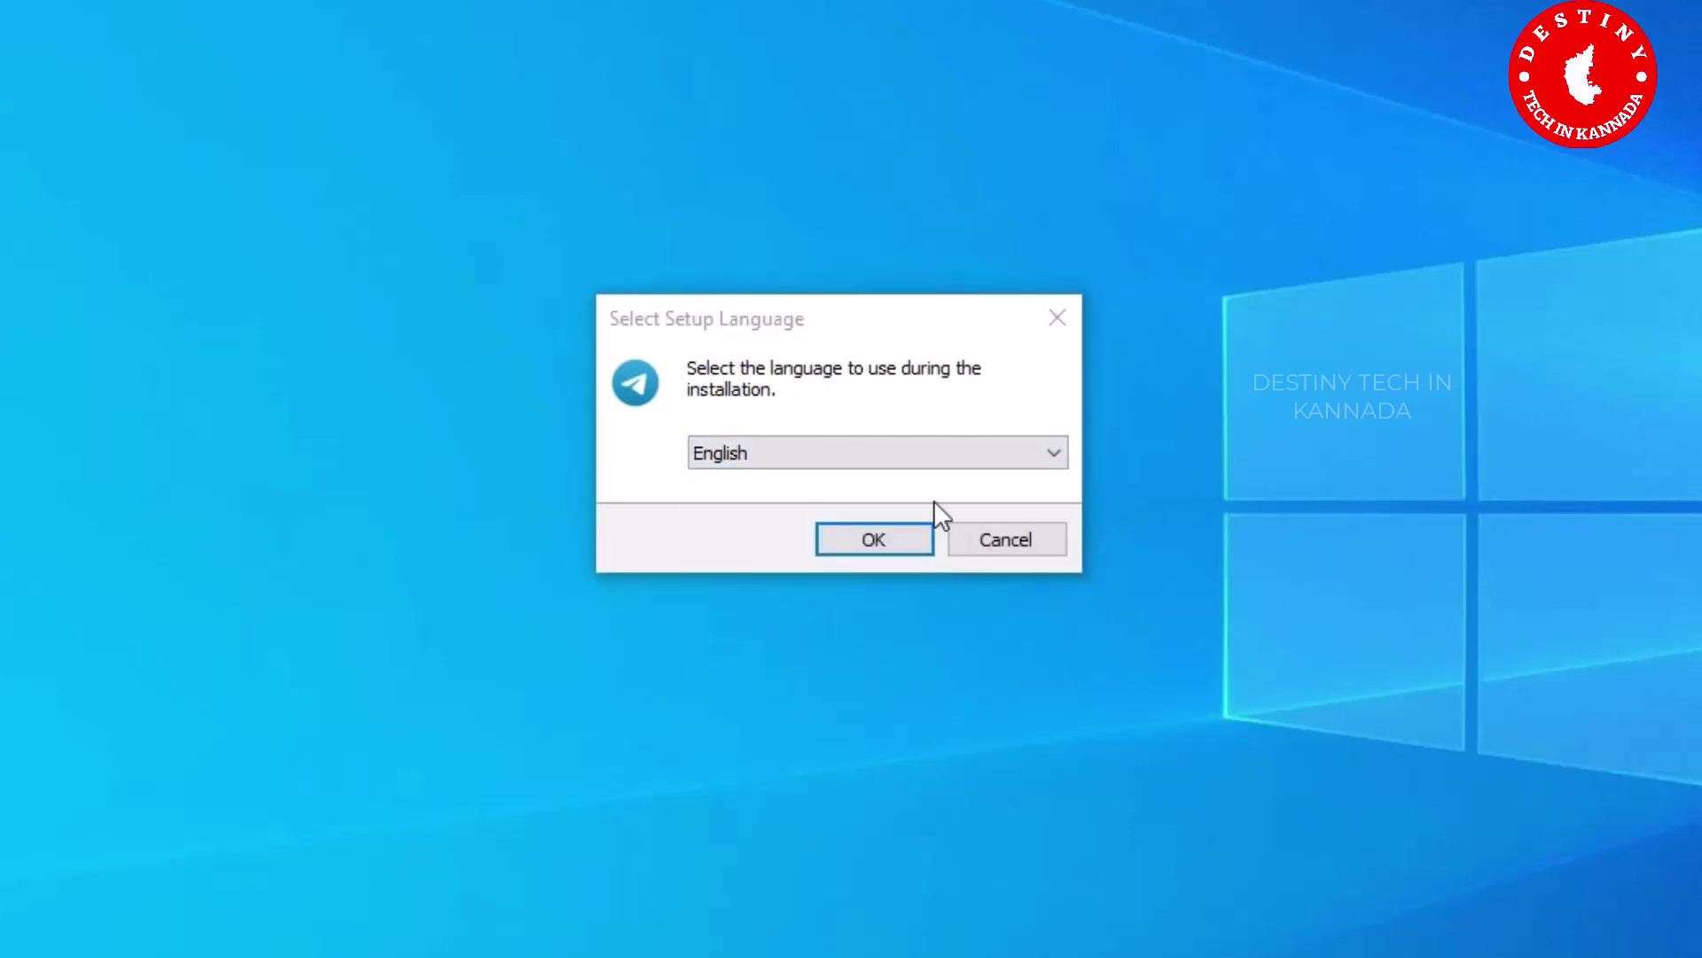
click(864, 541)
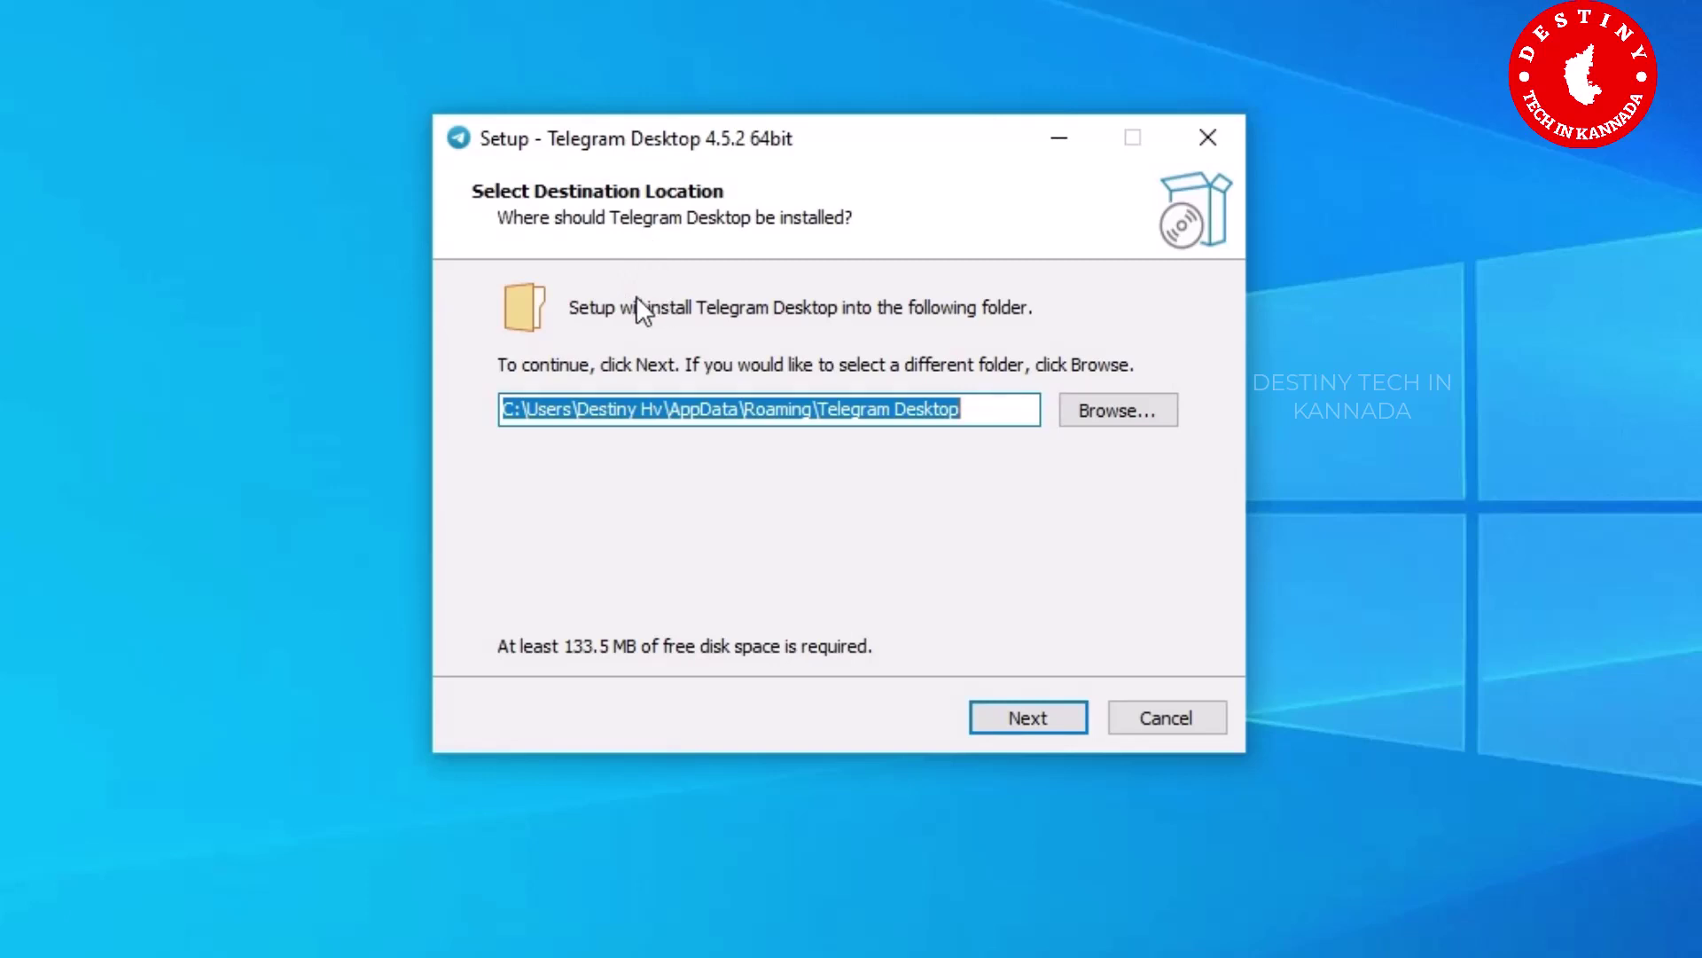
Install Telegram Desktop 4.5.2 with default folders and a desktop shortcut, unticking Launch Telegram.
click(1043, 726)
click(1039, 721)
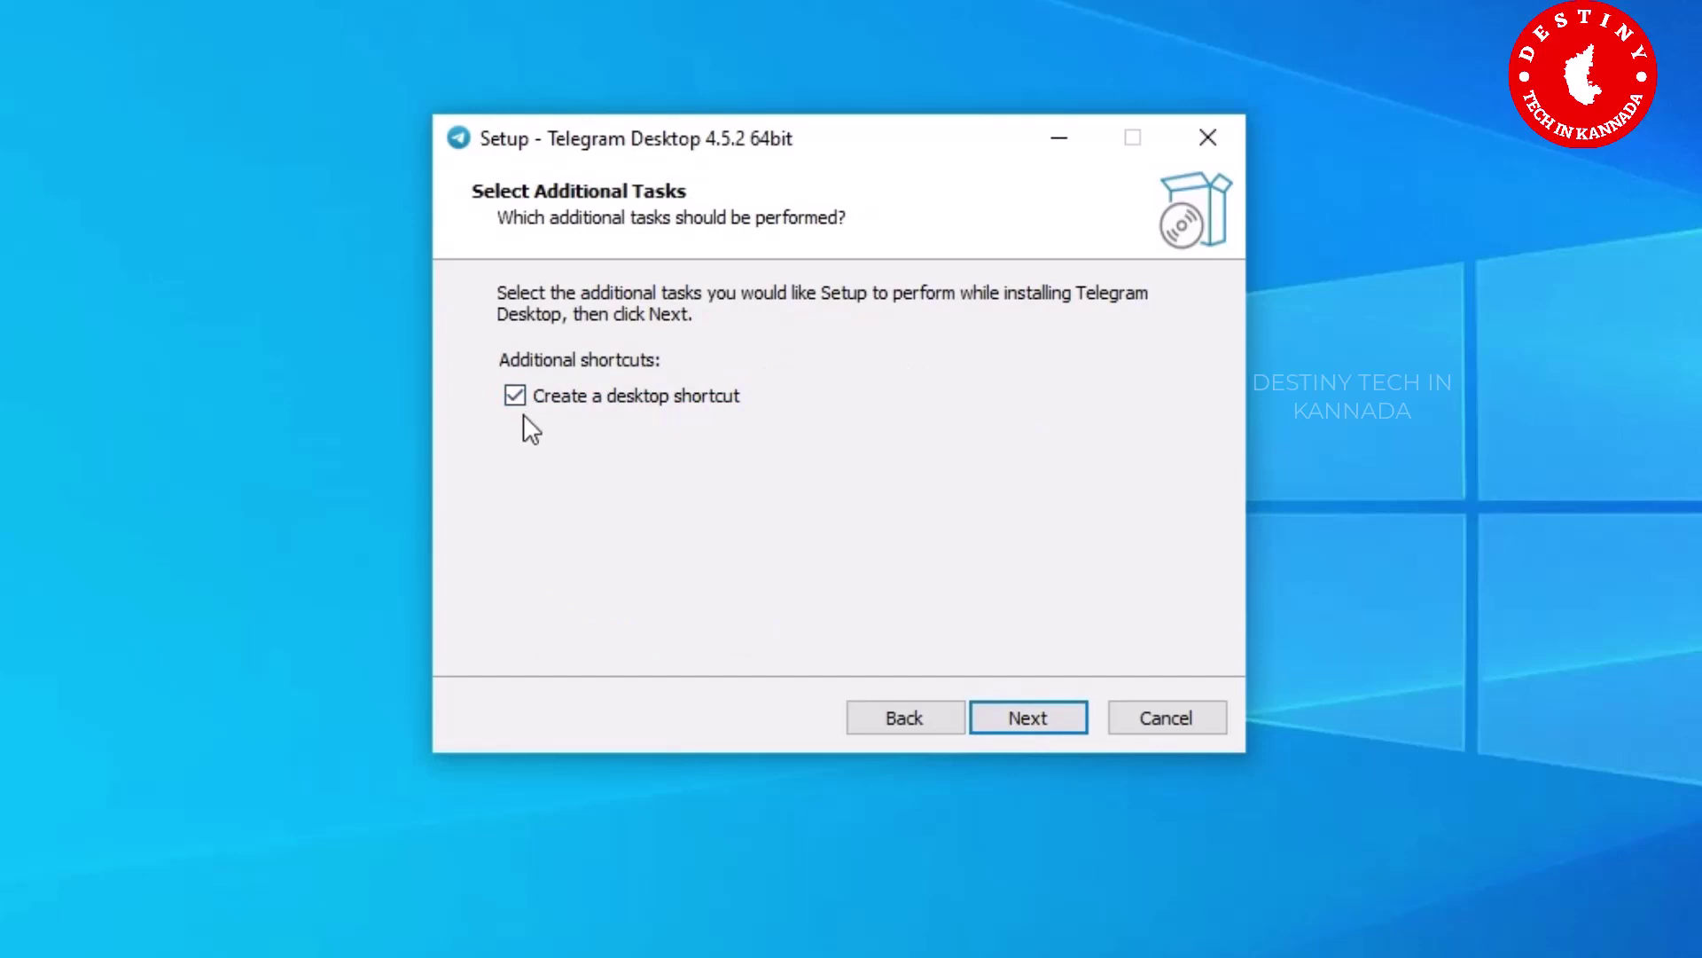
click(1013, 721)
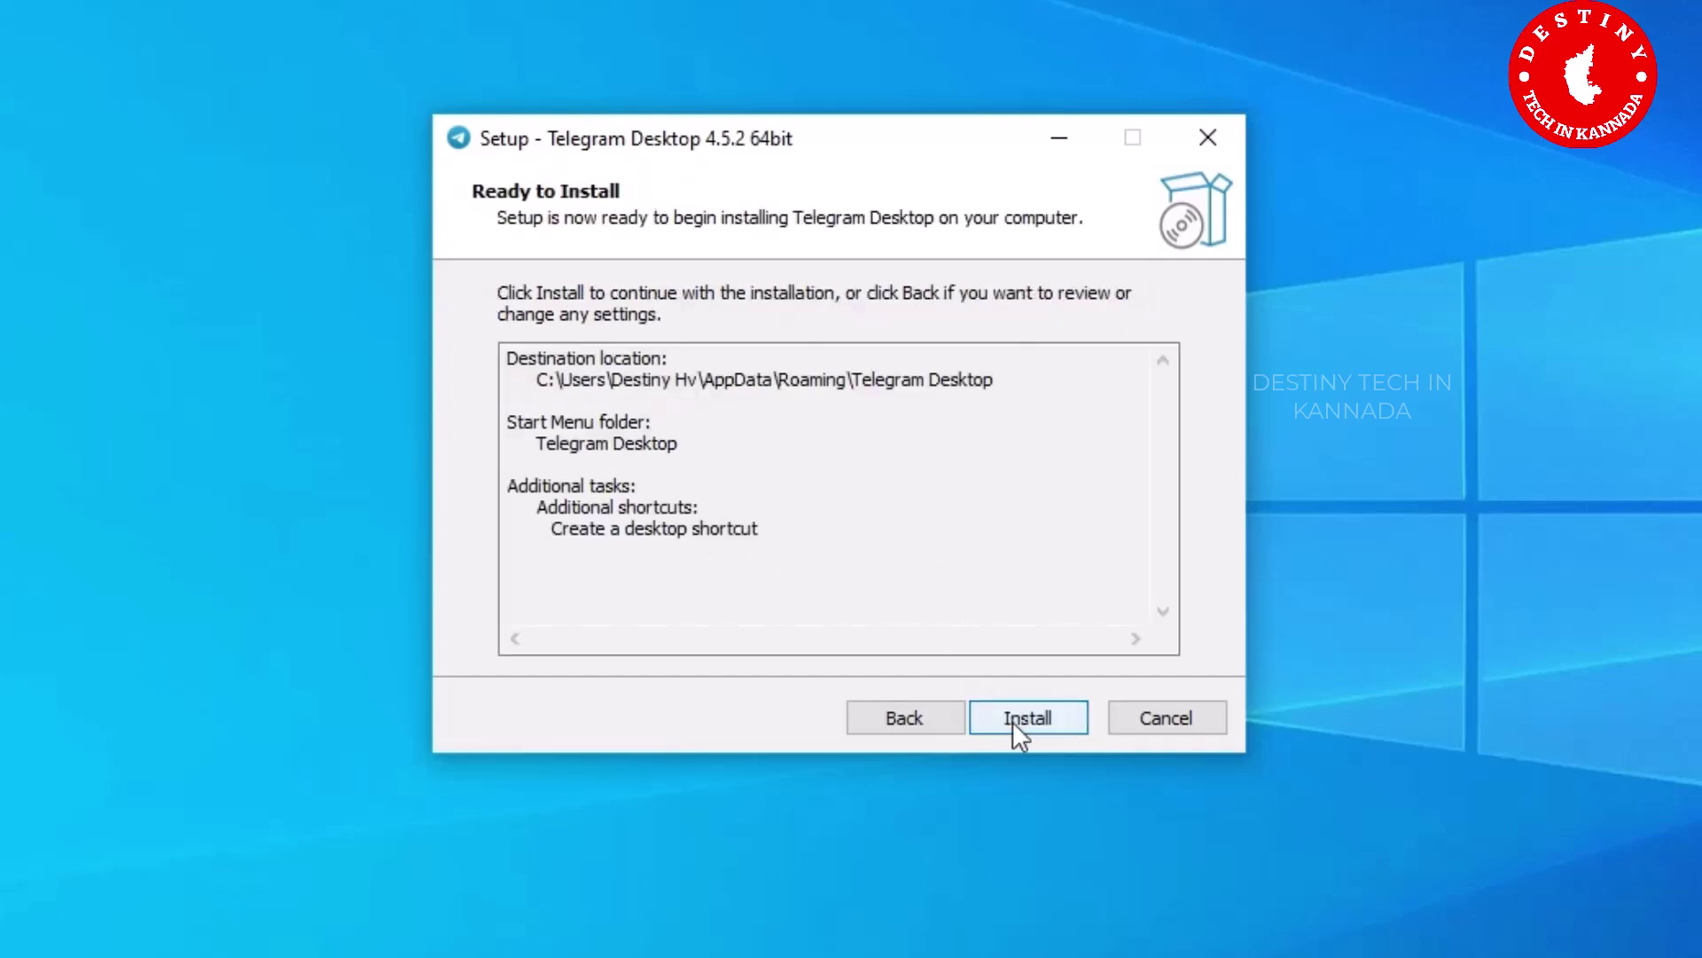
click(1013, 721)
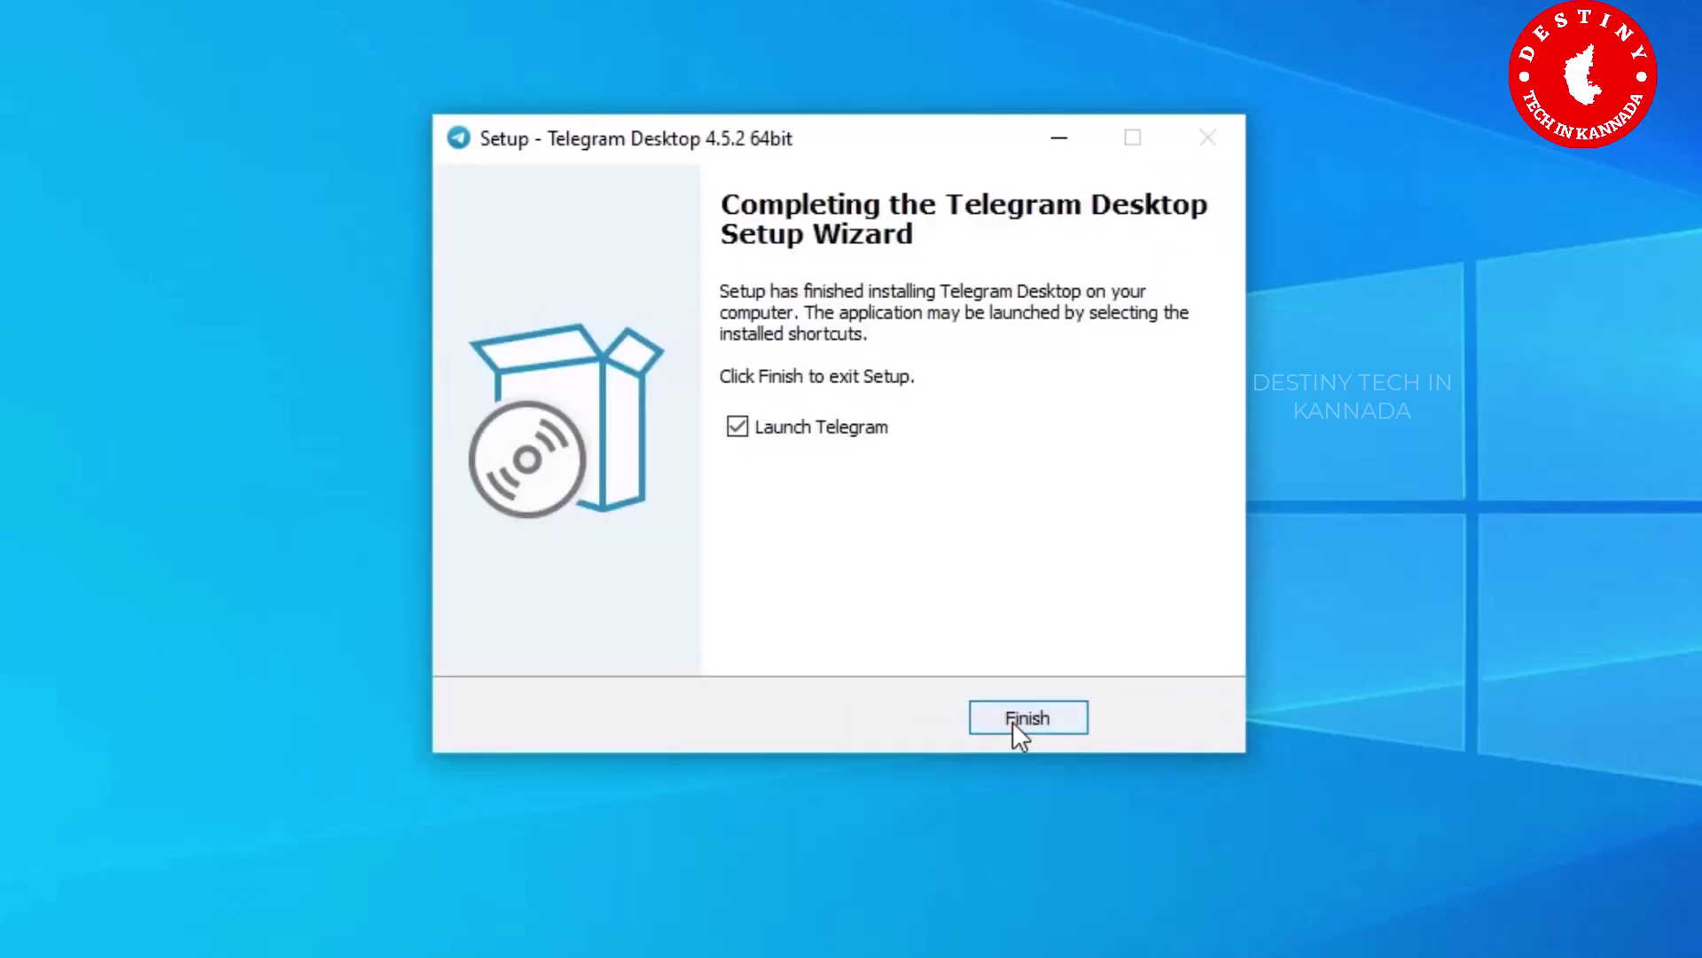
click(737, 430)
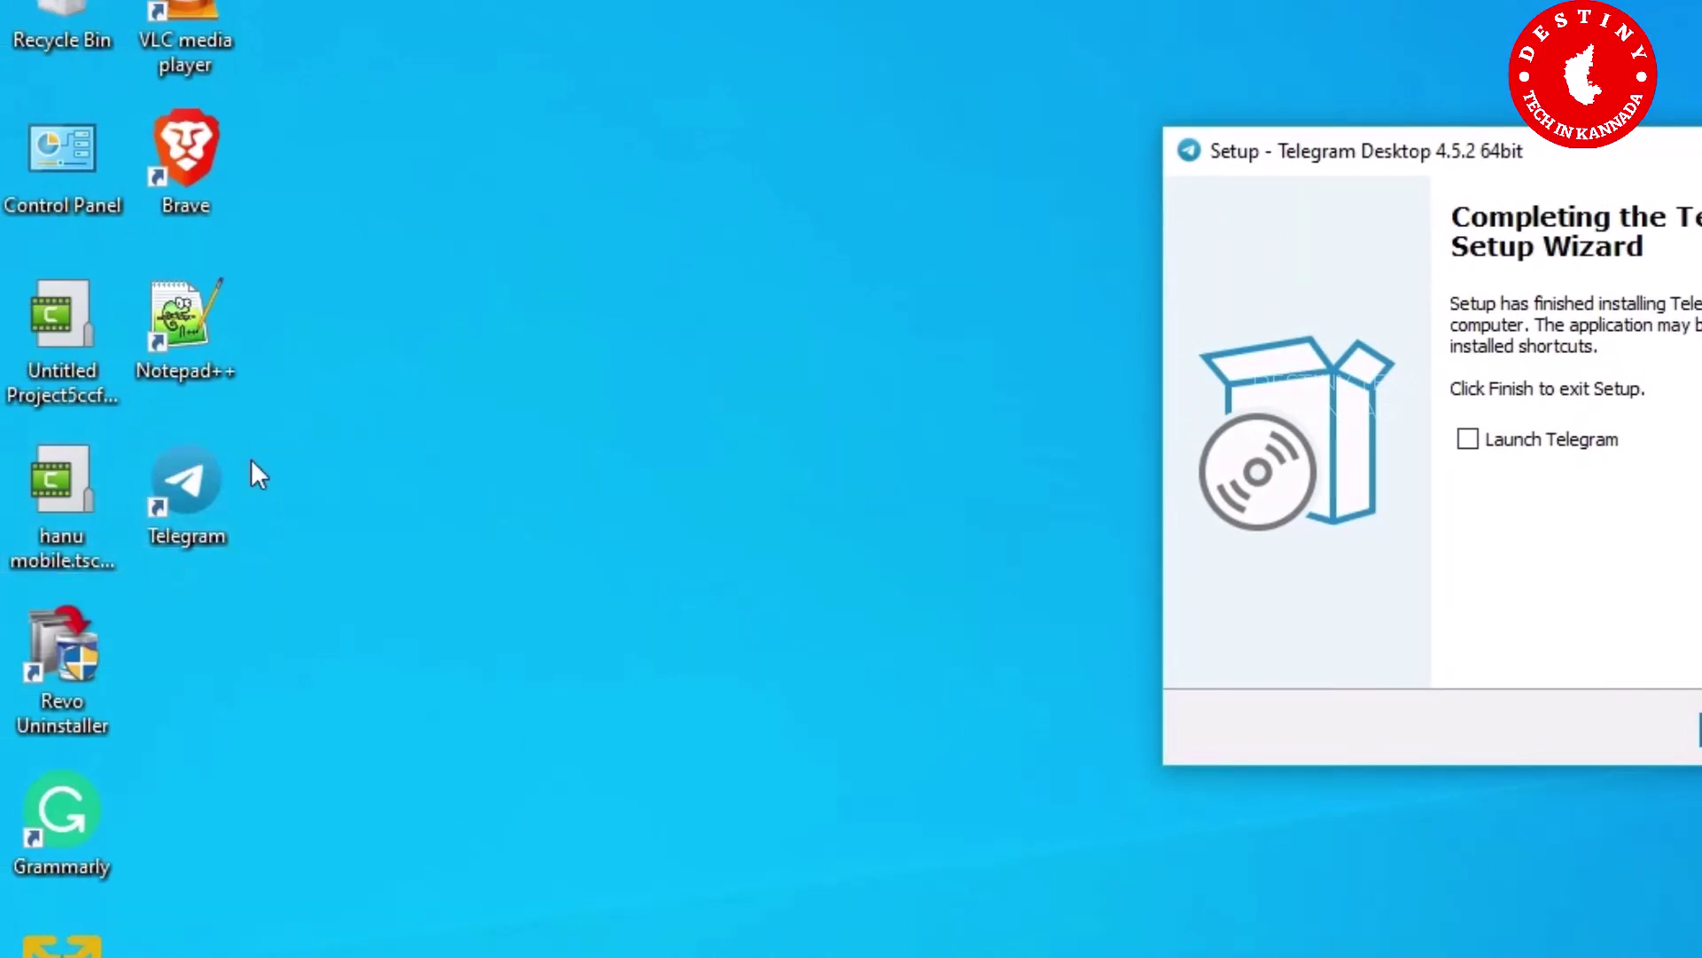
Finish setup, start Telegram from its desktop shortcut, and choose Start messaging.
click(1700, 729)
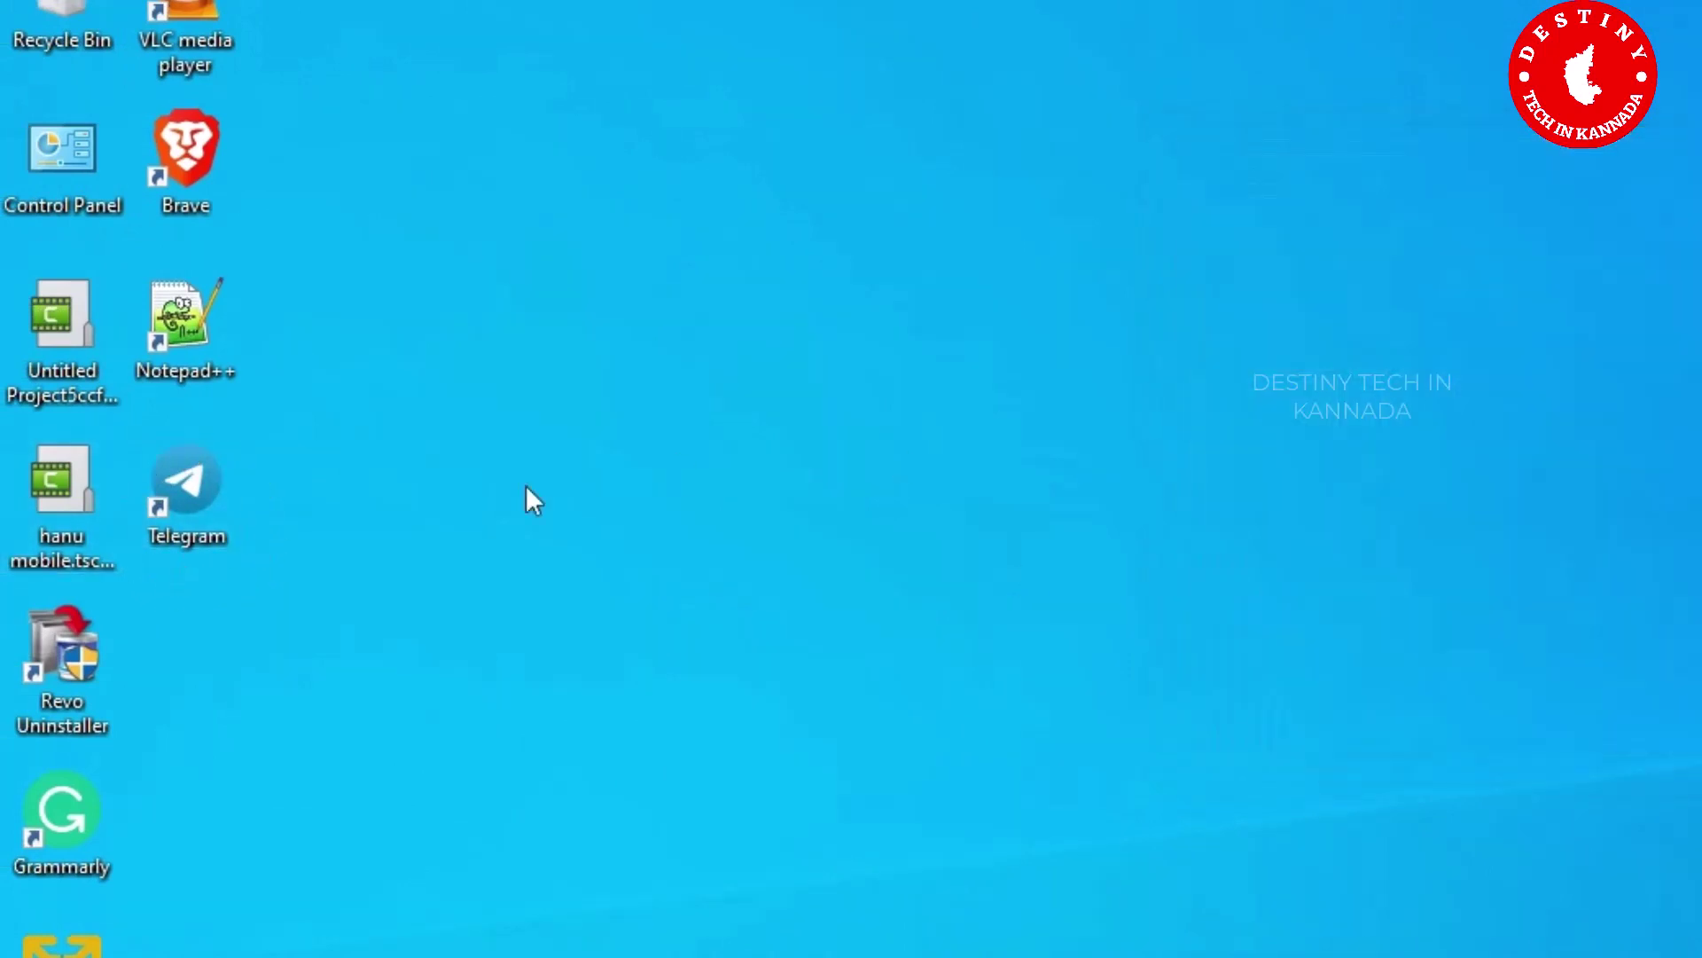
double_click(232, 512)
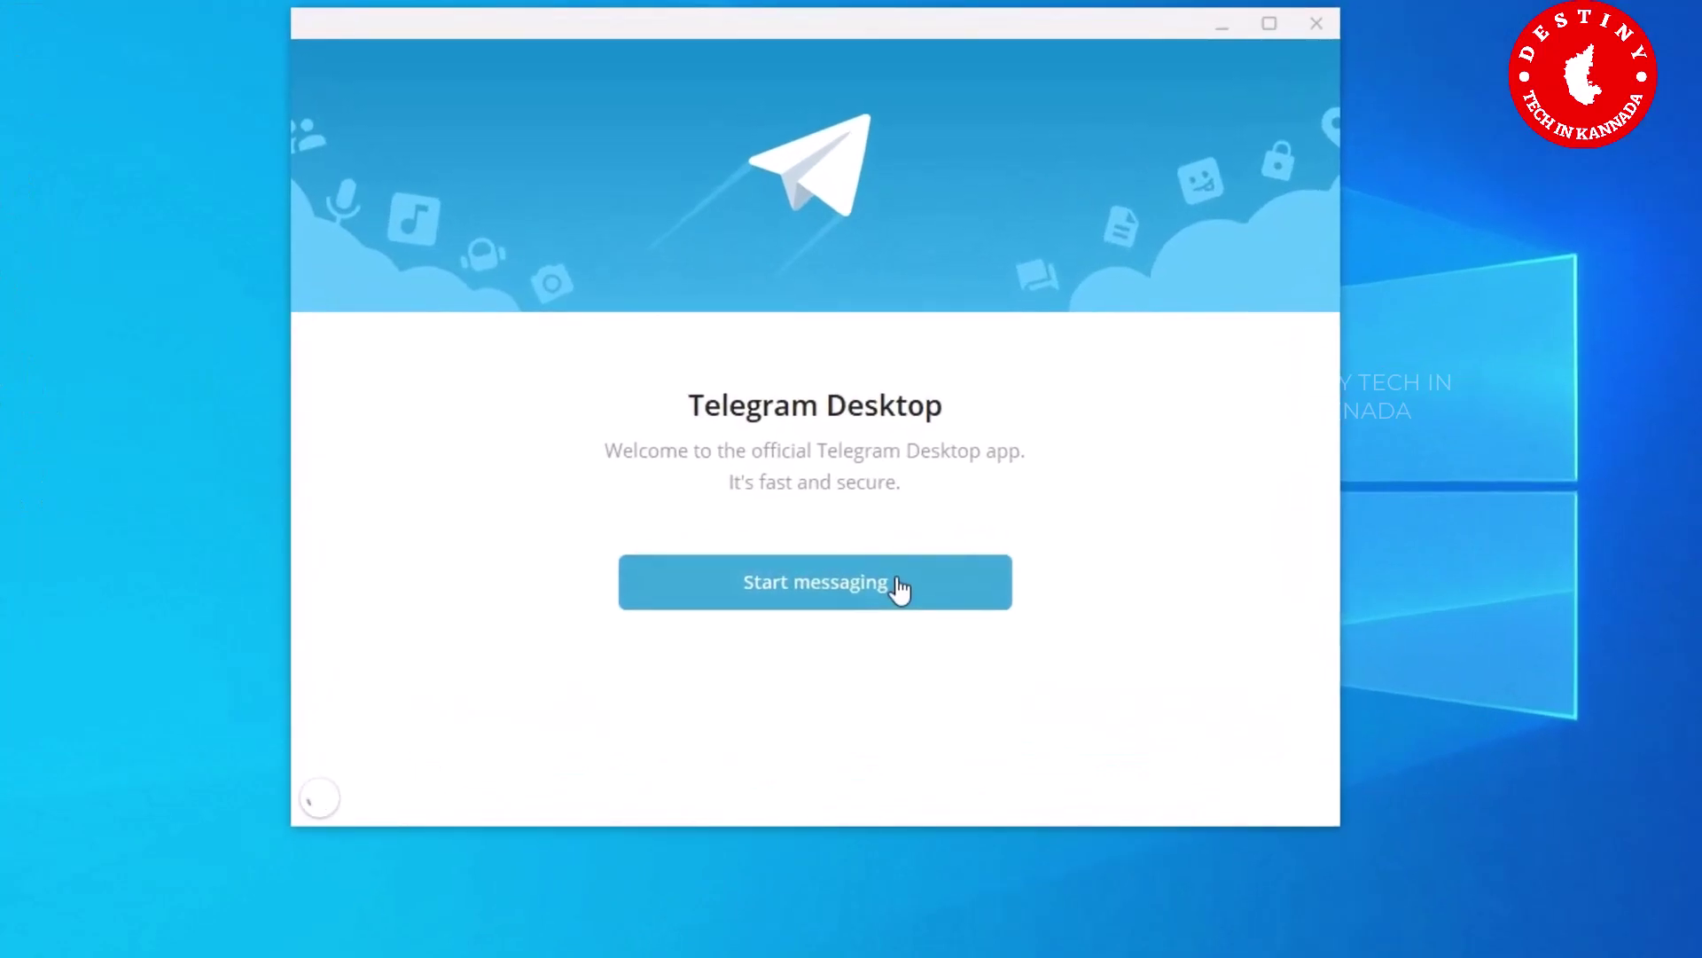
click(899, 587)
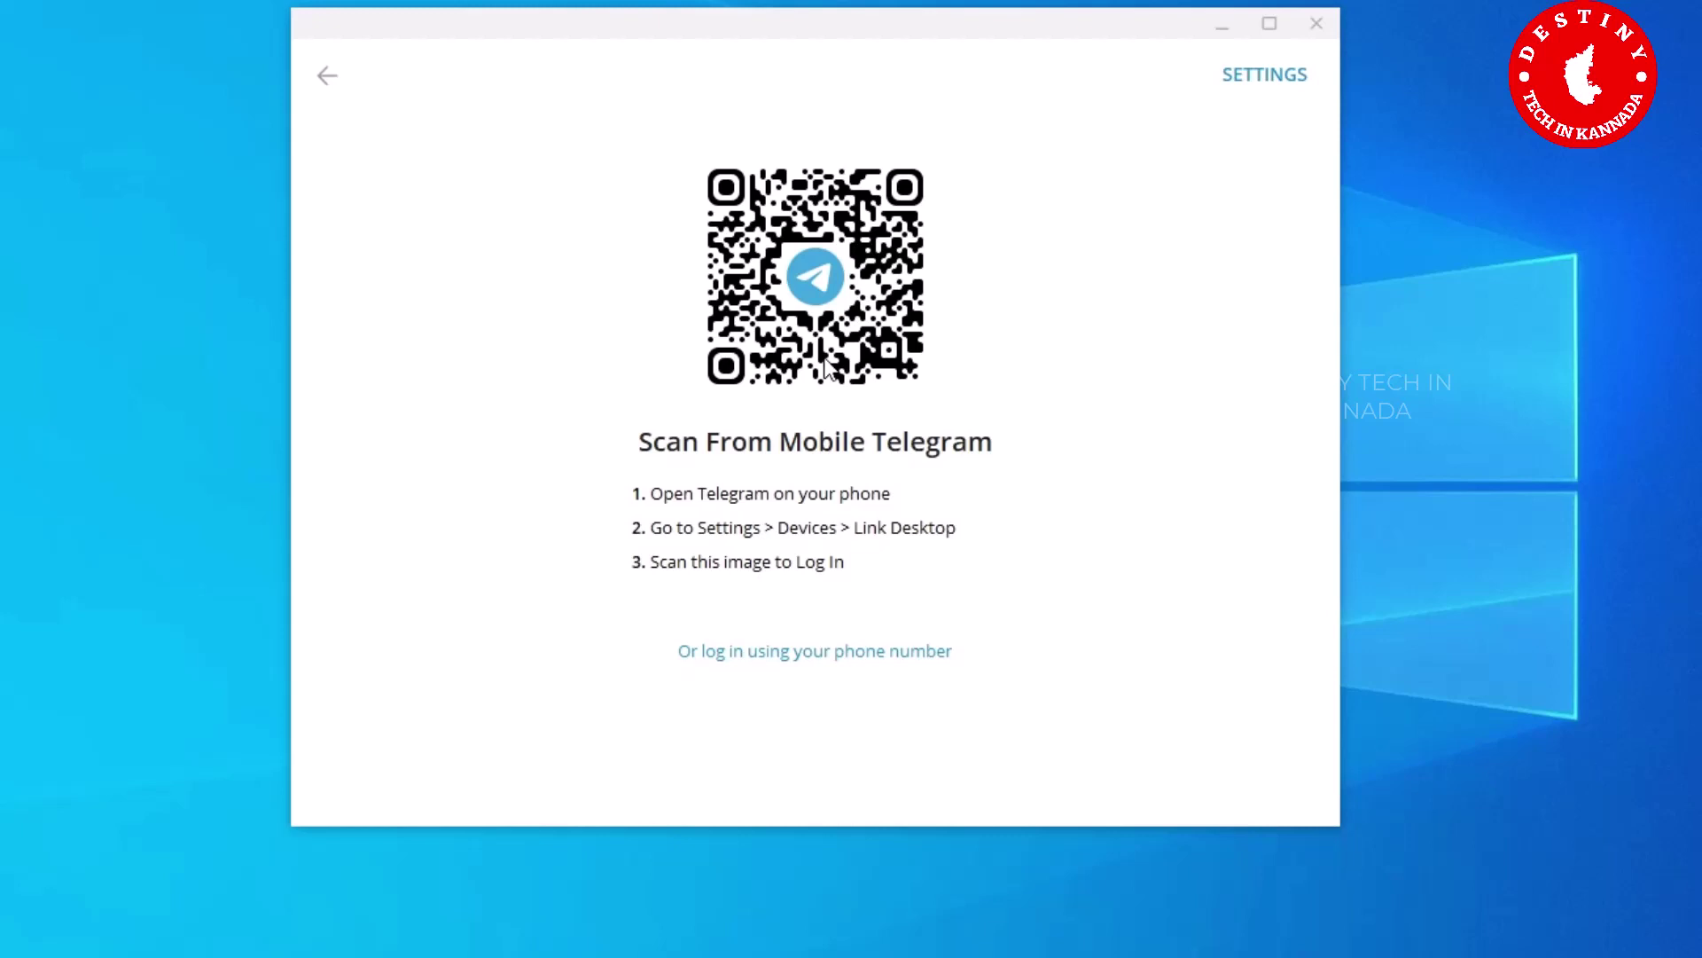
Log in with the account's phone number and enter the received verification code.
click(810, 655)
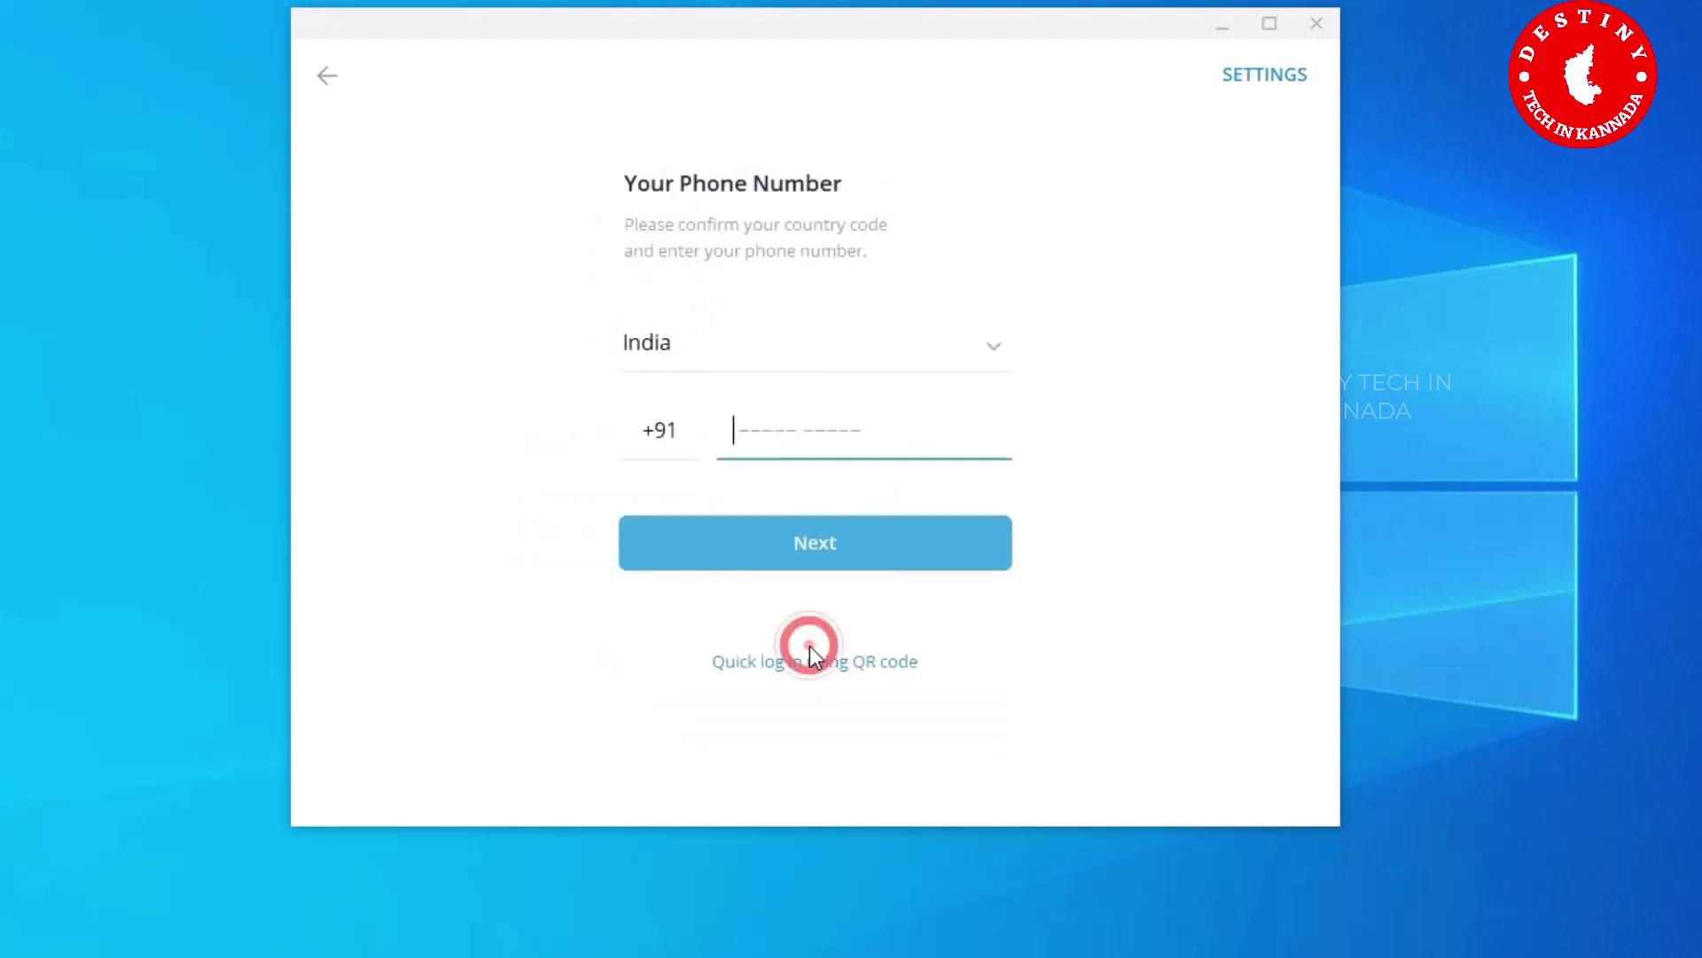
text(987654)
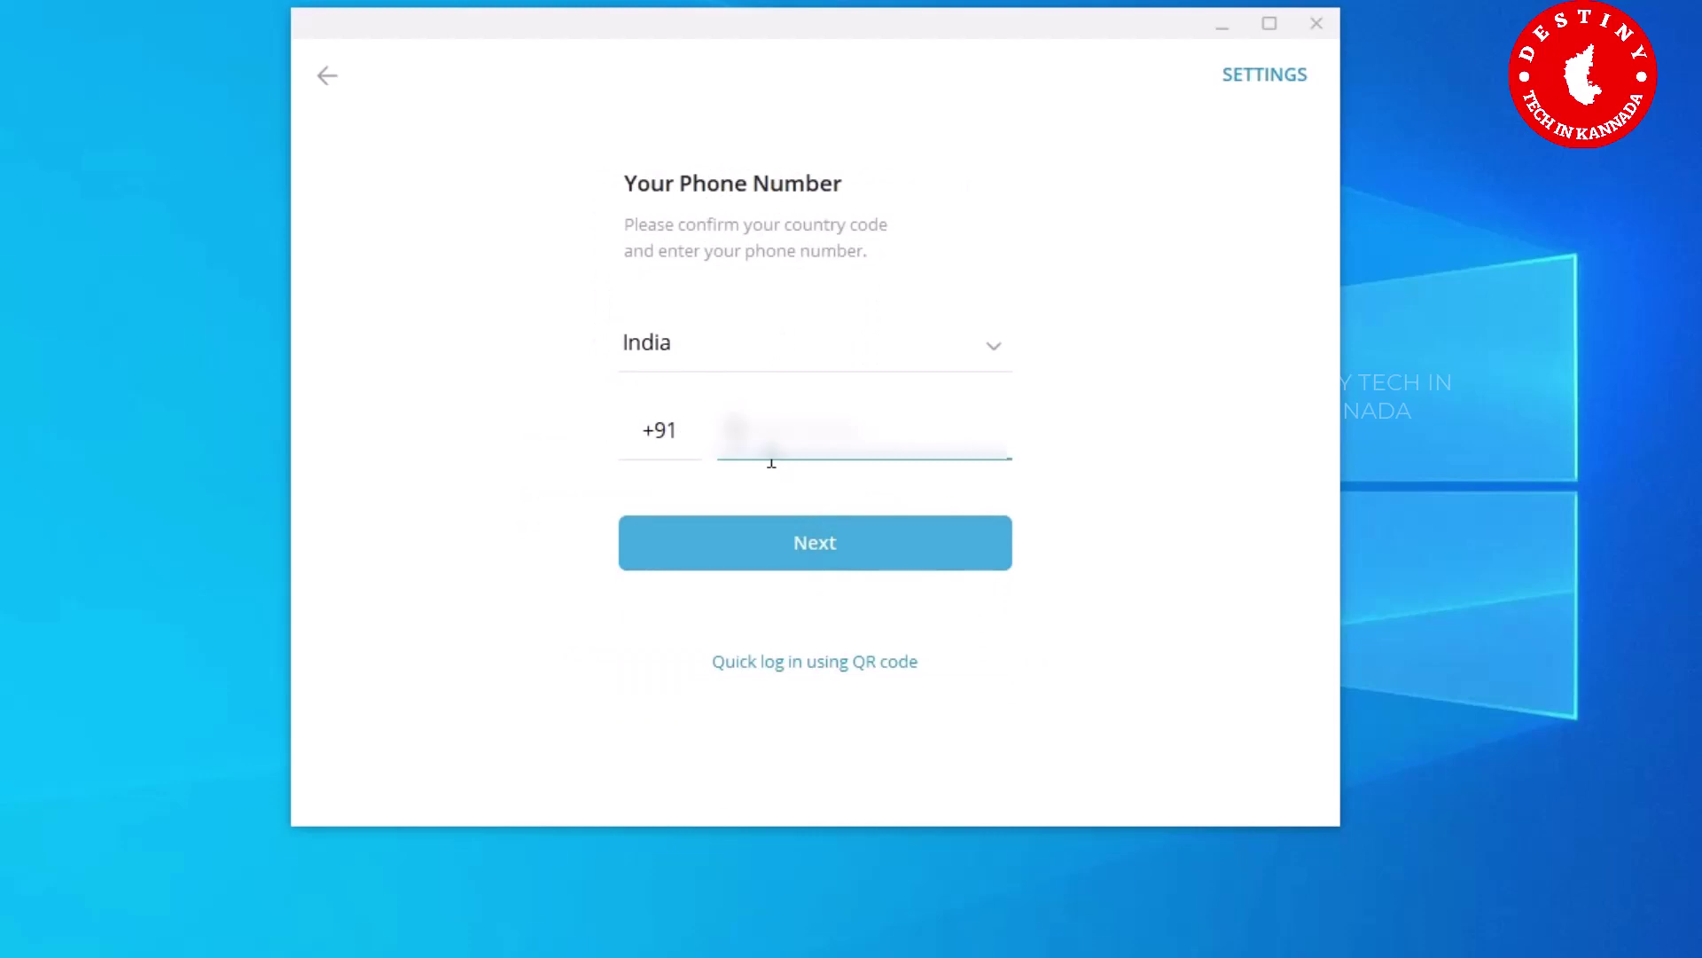
text(3210)
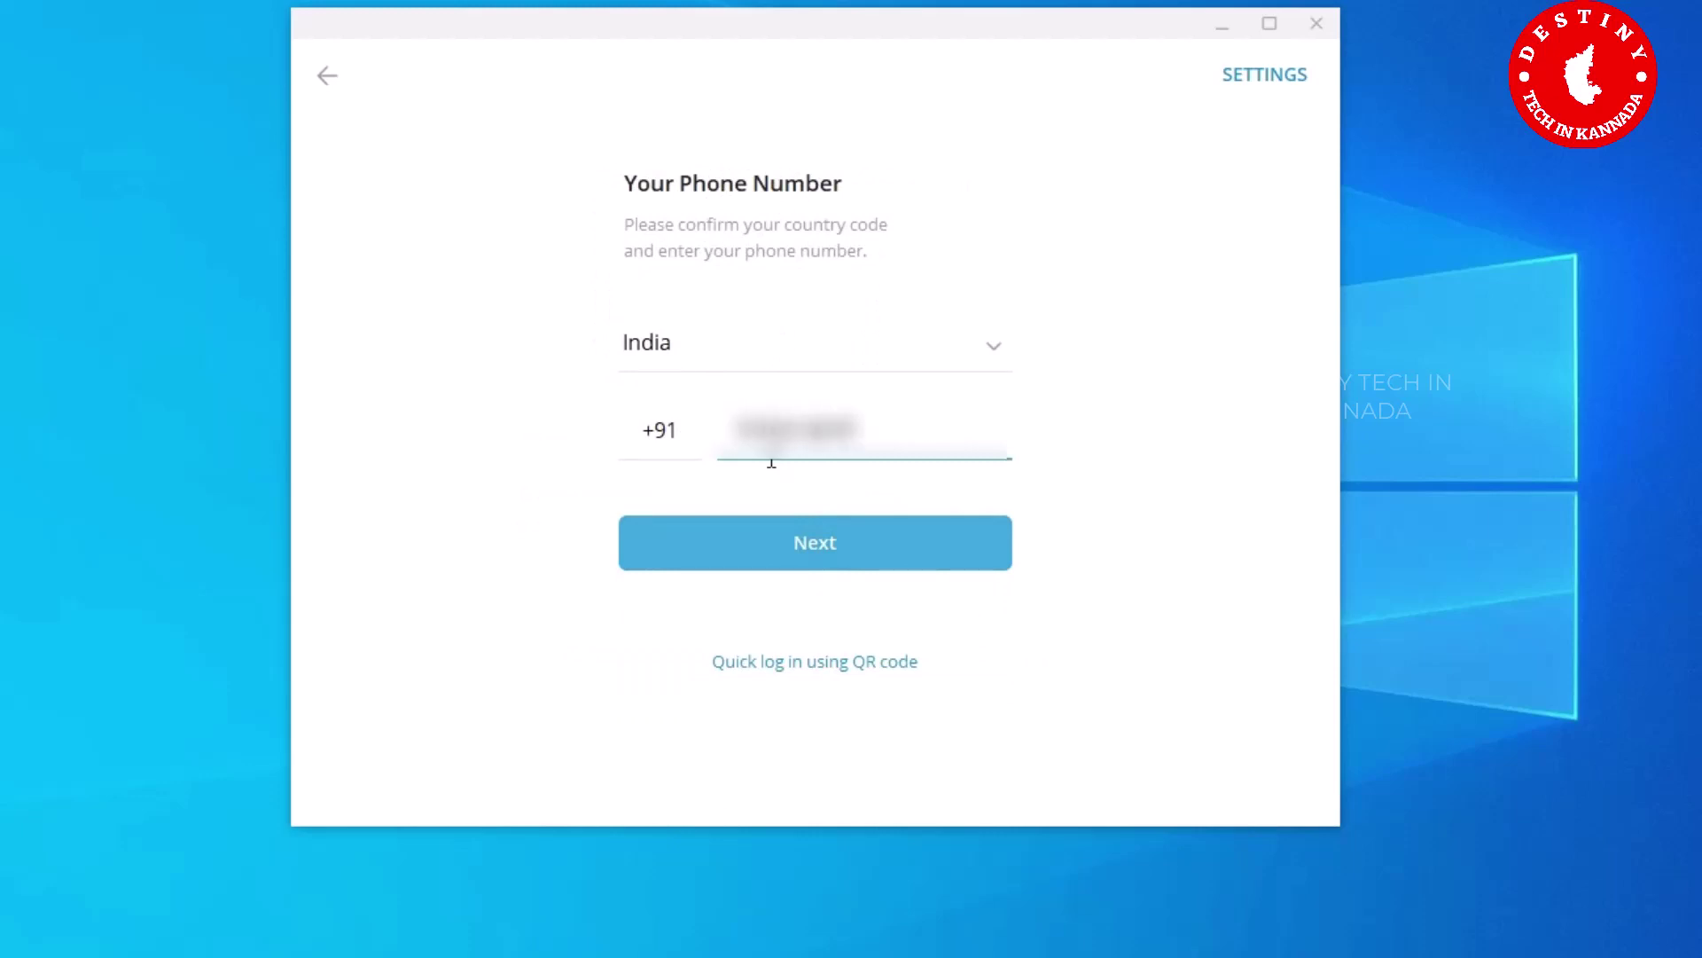
click(858, 543)
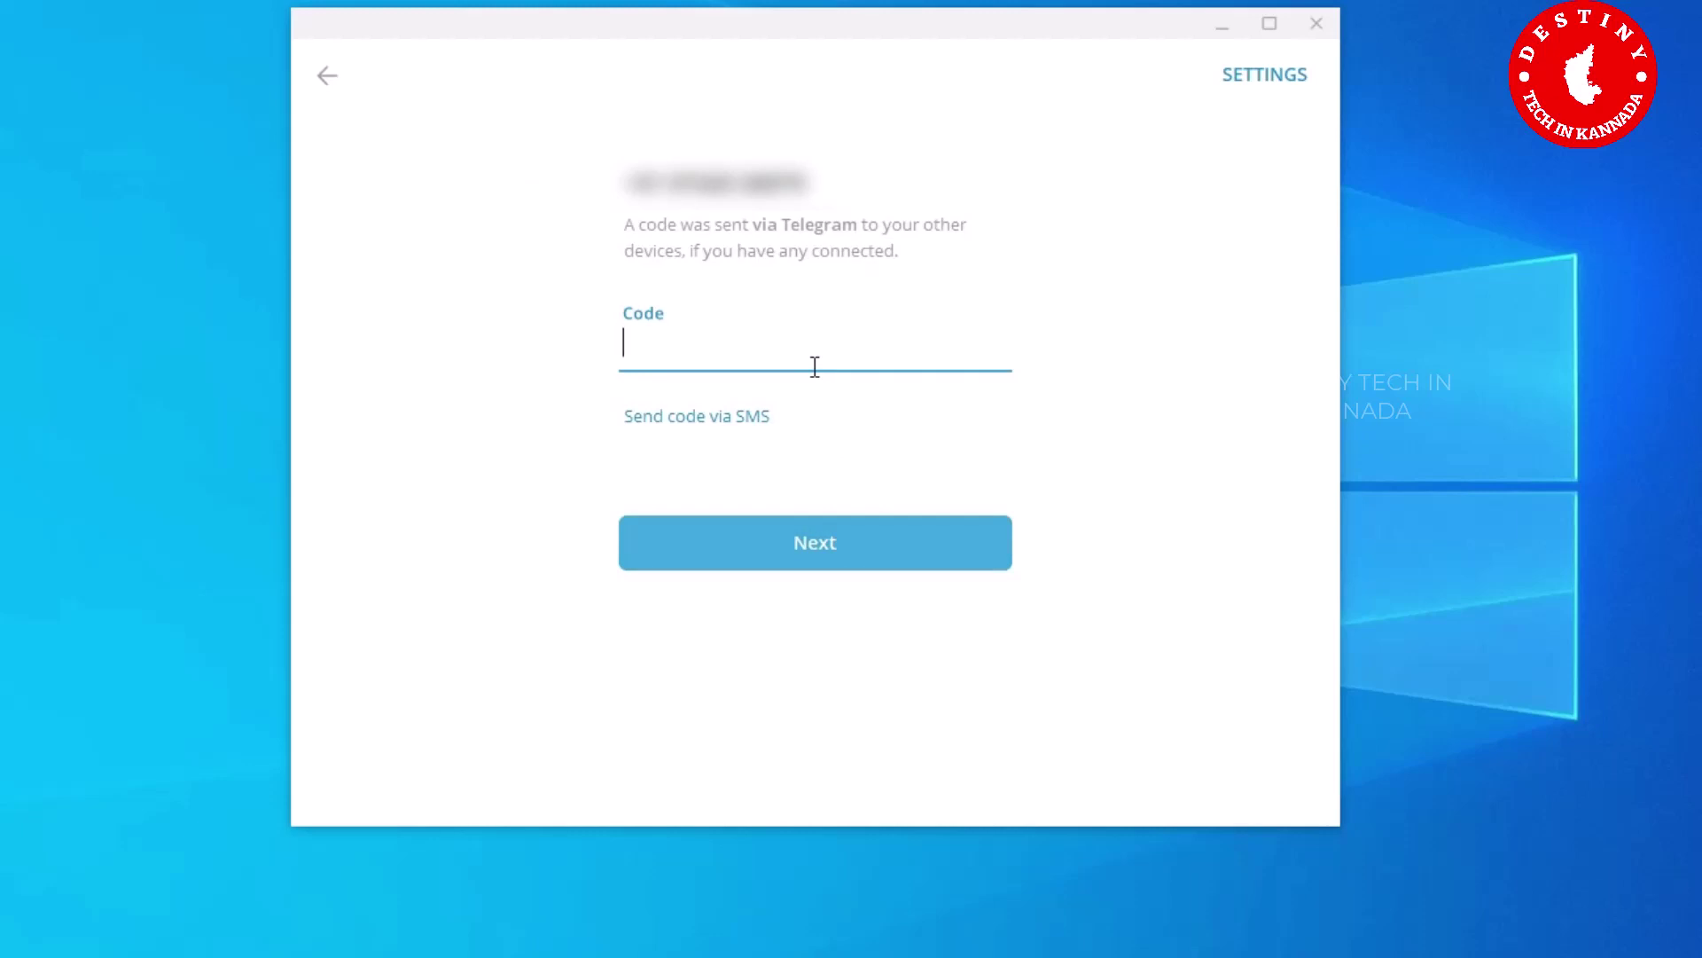
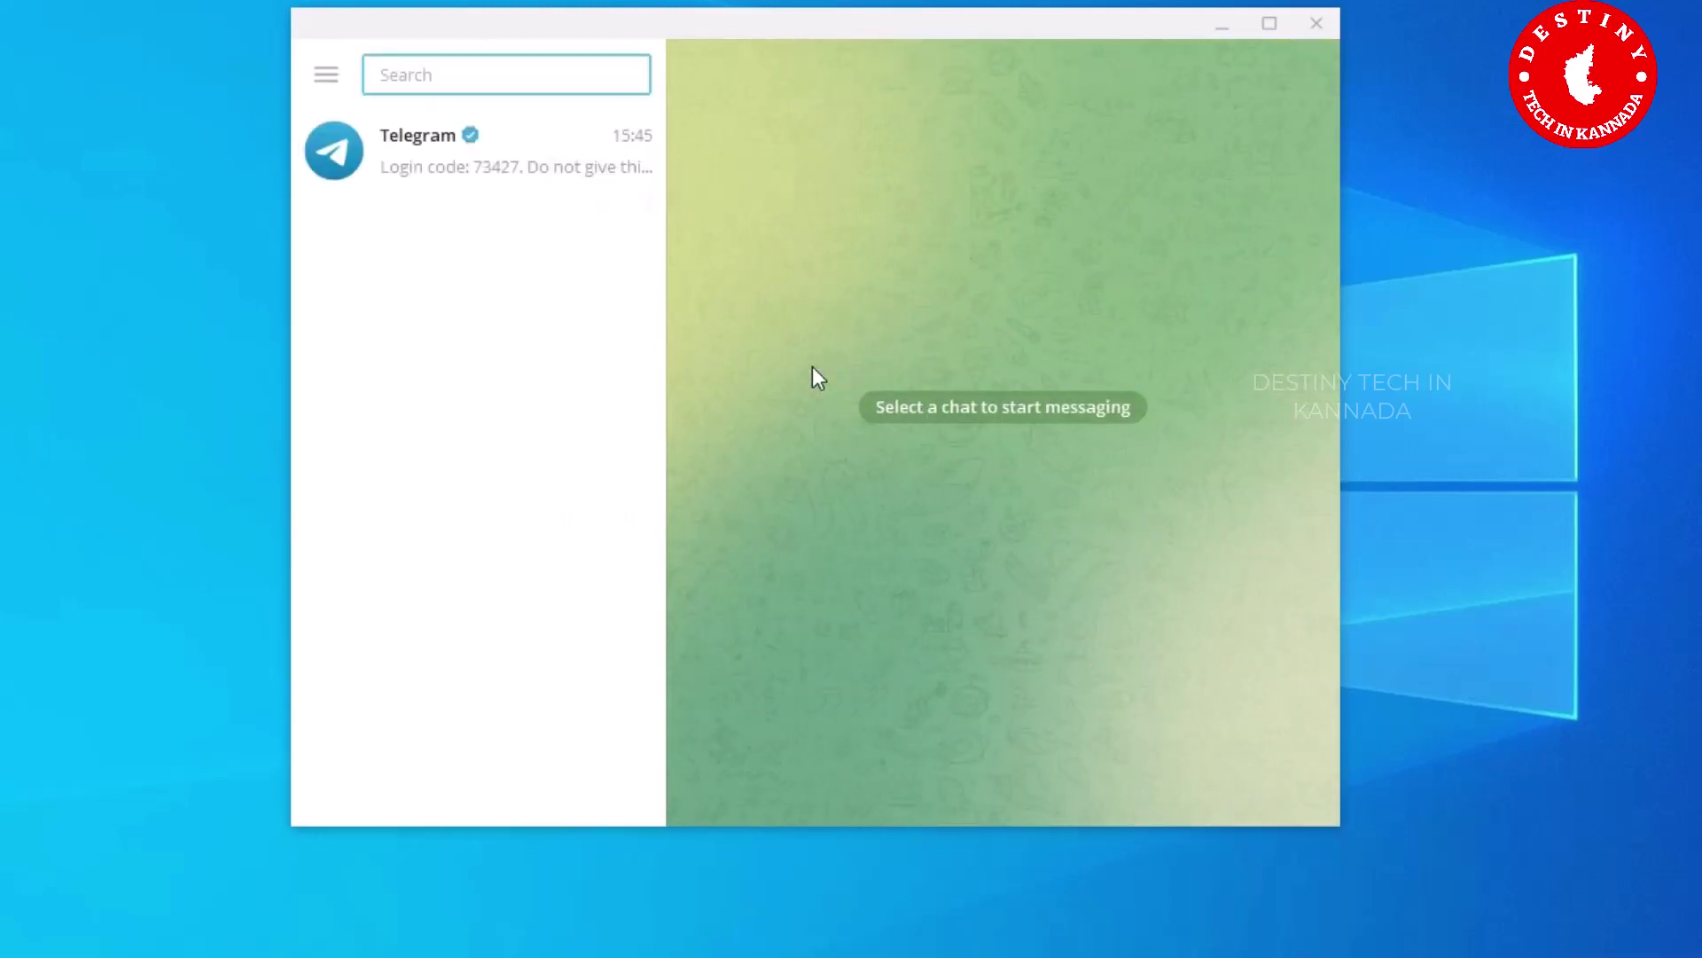